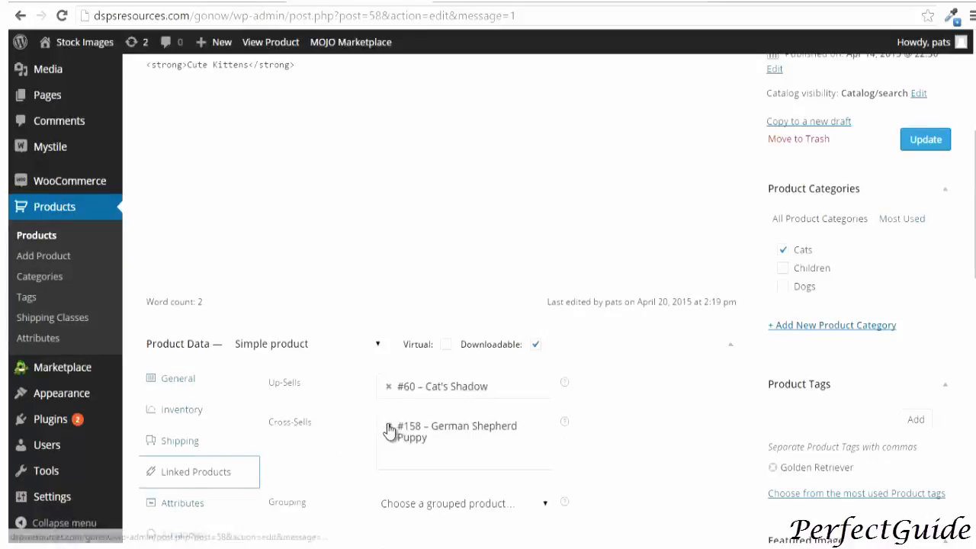
# Remove the existing cross-sell from the Cute Kittens product, search for "ger" and add #158 German Shepherd Puppy as the cross-sell
pyautogui.click(388, 427)
pyautogui.write('ger')
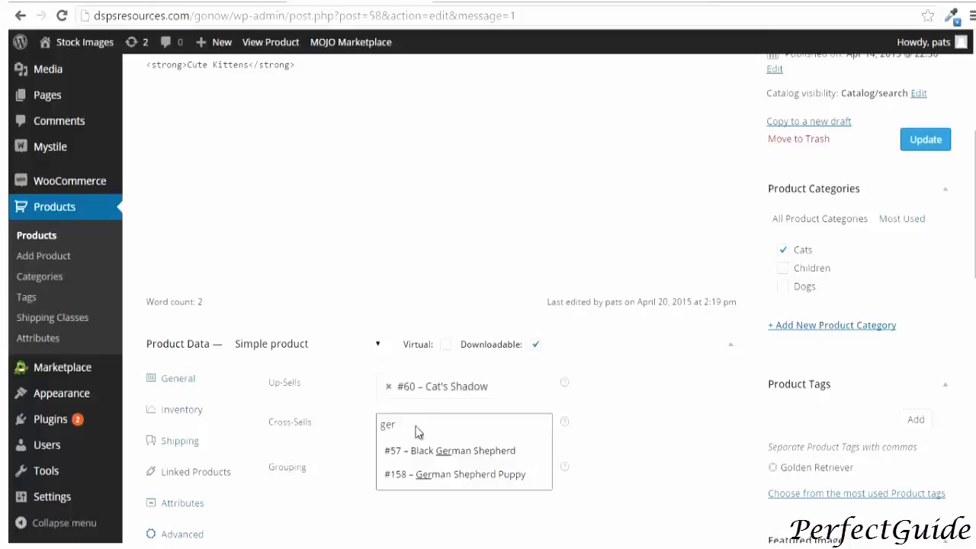
pyautogui.click(426, 477)
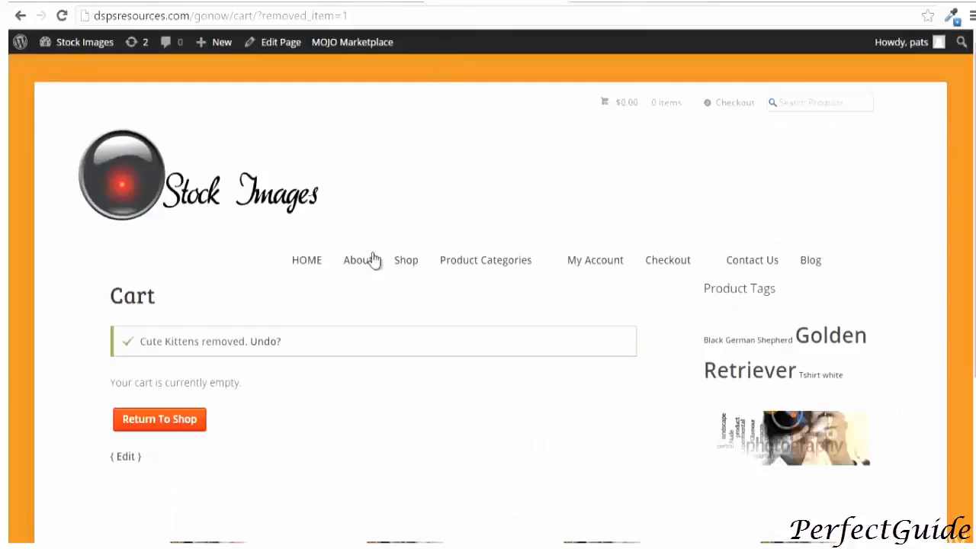
# Open the Cute Kittens product page from the storefront's shop
pyautogui.click(408, 262)
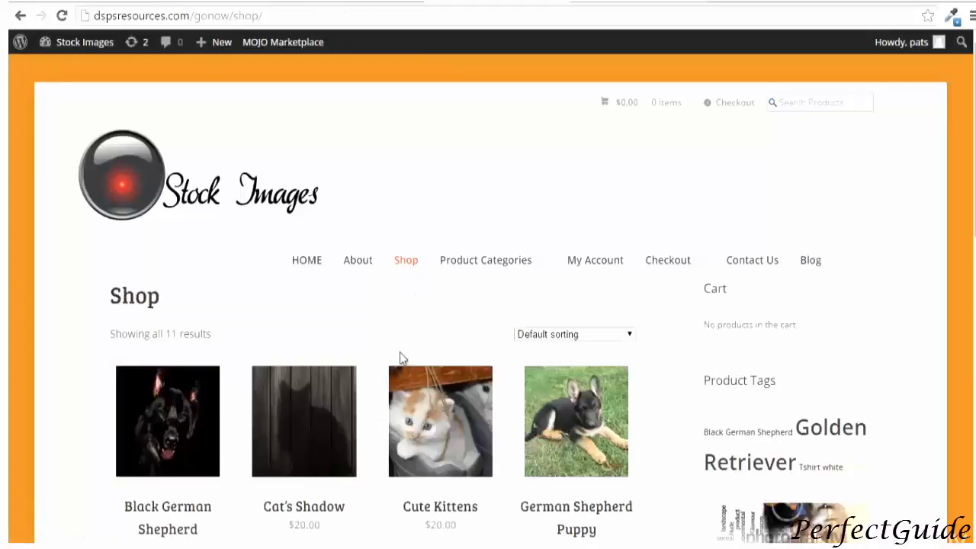
pyautogui.click(430, 445)
pyautogui.scroll(-3, 431, 445)
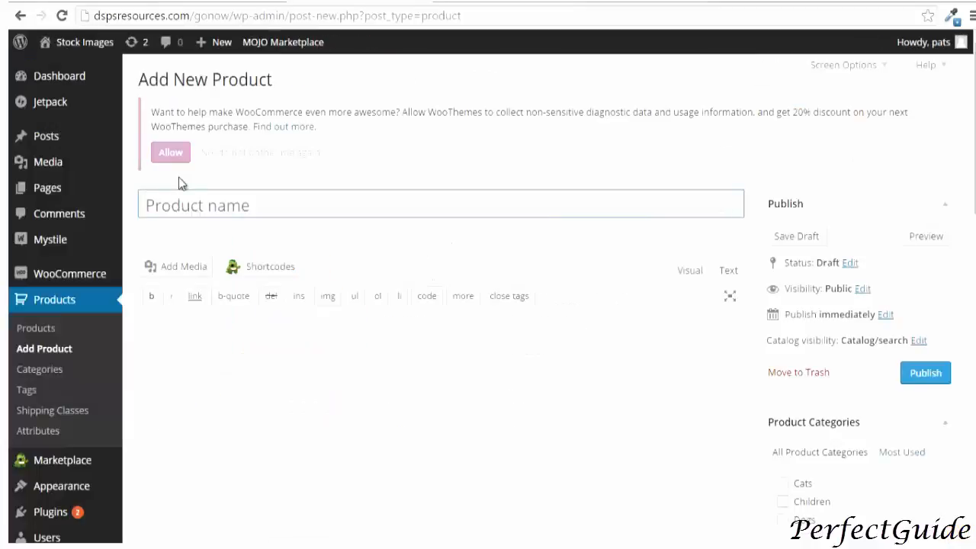
# Name the new product "Affilaite Product" and enter "af" as its description
pyautogui.write('Affilaite Product')
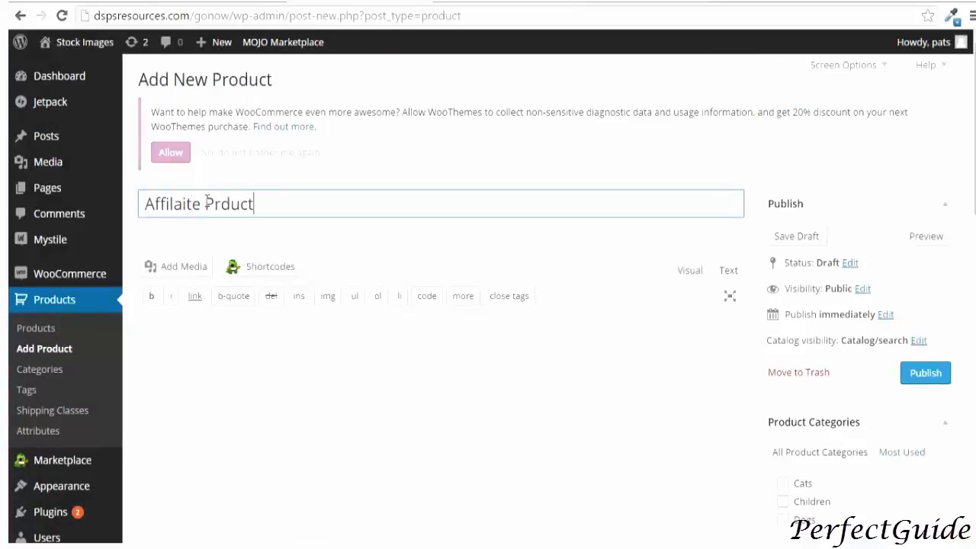
pyautogui.click(219, 206)
pyautogui.write('o')
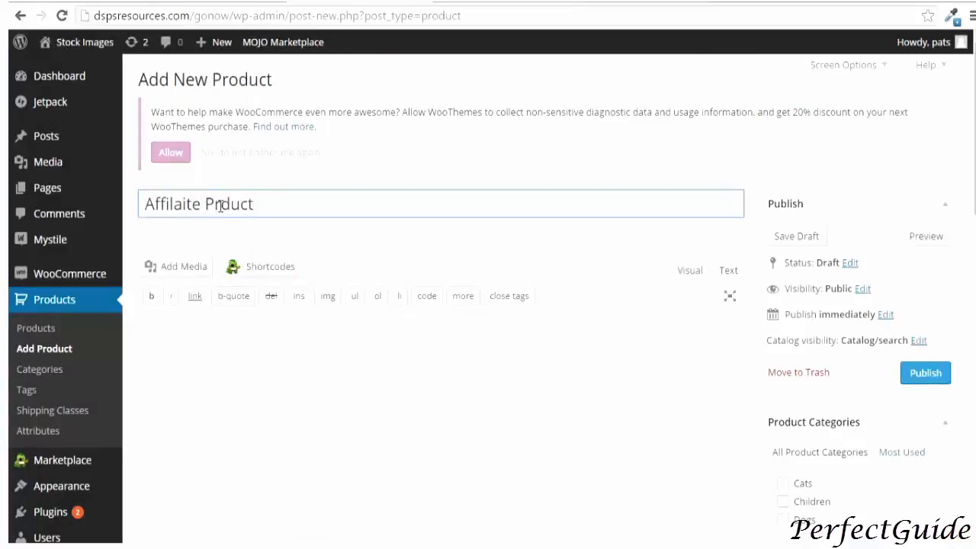
pyautogui.click(181, 343)
pyautogui.write('xf')
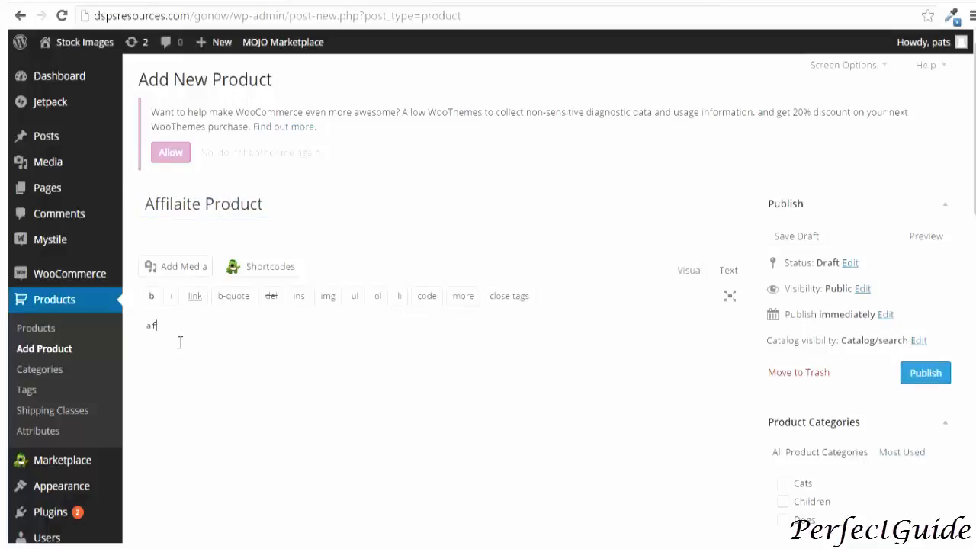
# Set the new product's type to External/Affiliate product
pyautogui.scroll(-5, 181, 343)
pyautogui.click(272, 225)
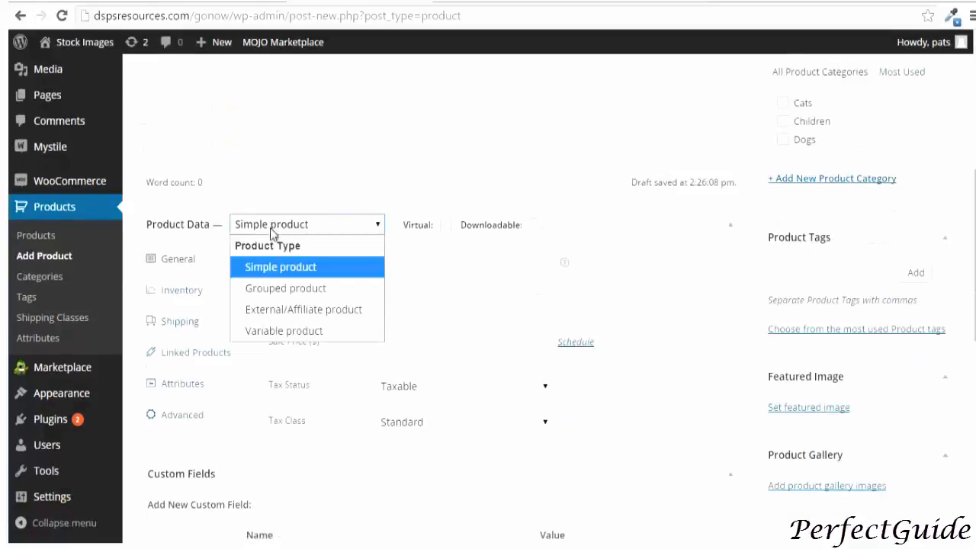
pyautogui.click(282, 311)
# Examine the external product's URL, button text and regular price fields, along with its tags, featured image, categories and publishing options
pyautogui.click(380, 307)
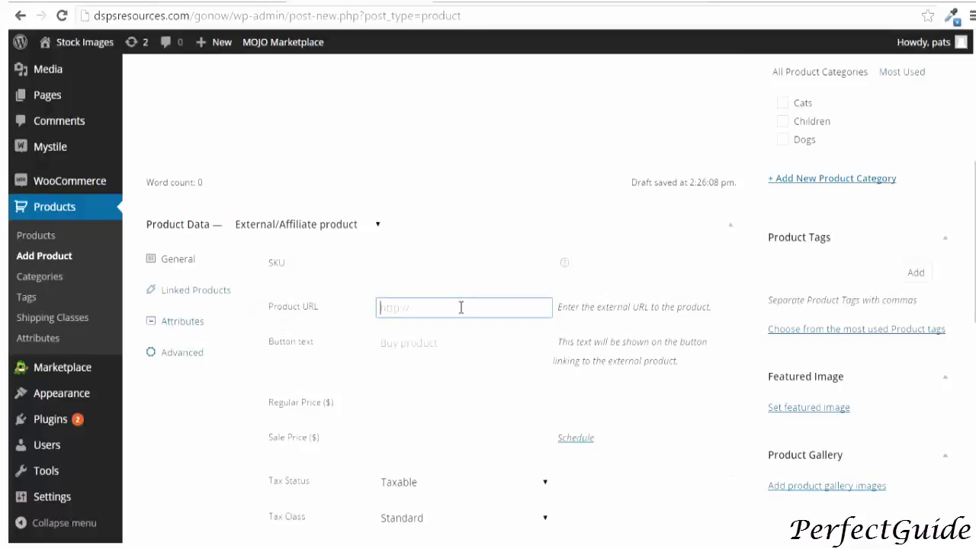
pyautogui.click(383, 344)
pyautogui.click(385, 402)
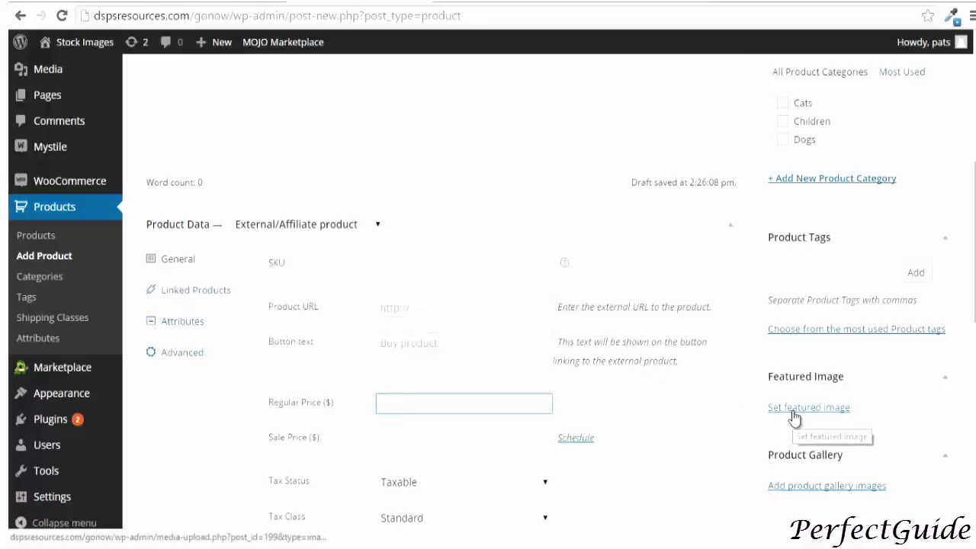
pyautogui.scroll(-2, 664, 428)
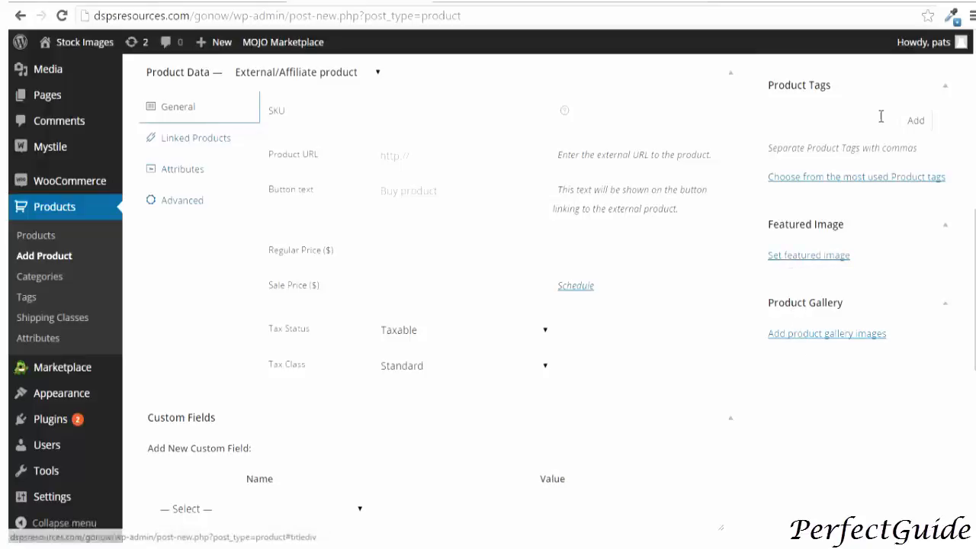
pyautogui.click(817, 120)
pyautogui.scroll(1, 894, 110)
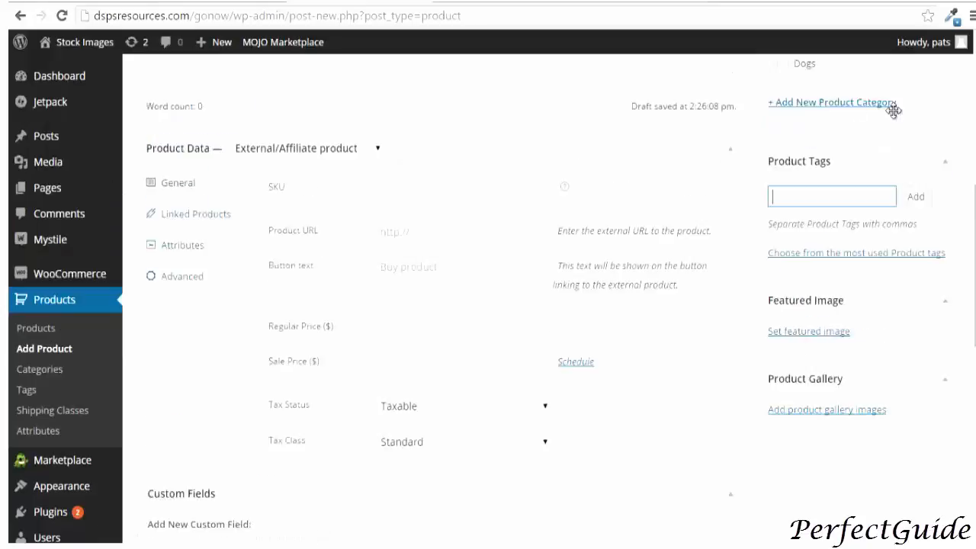
pyautogui.scroll(2, 894, 111)
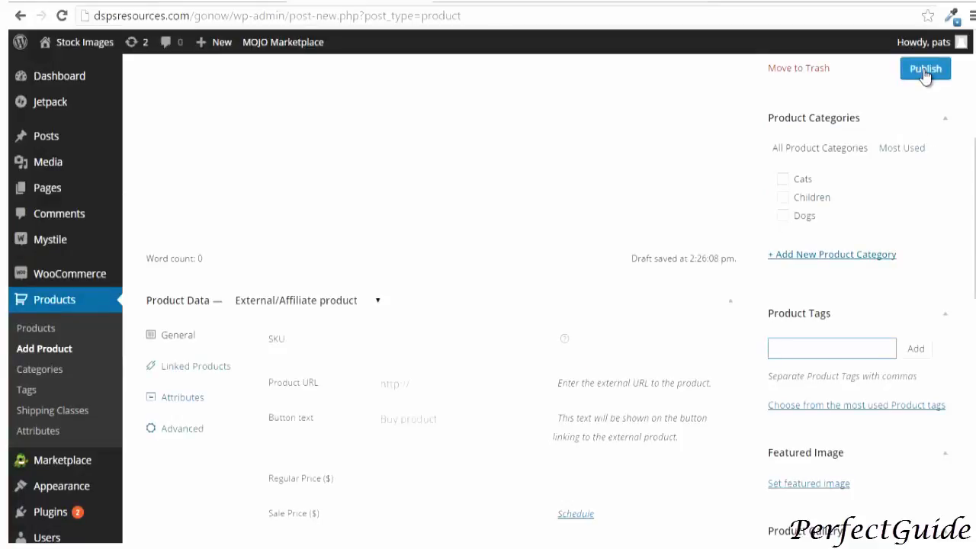
pyautogui.click(390, 386)
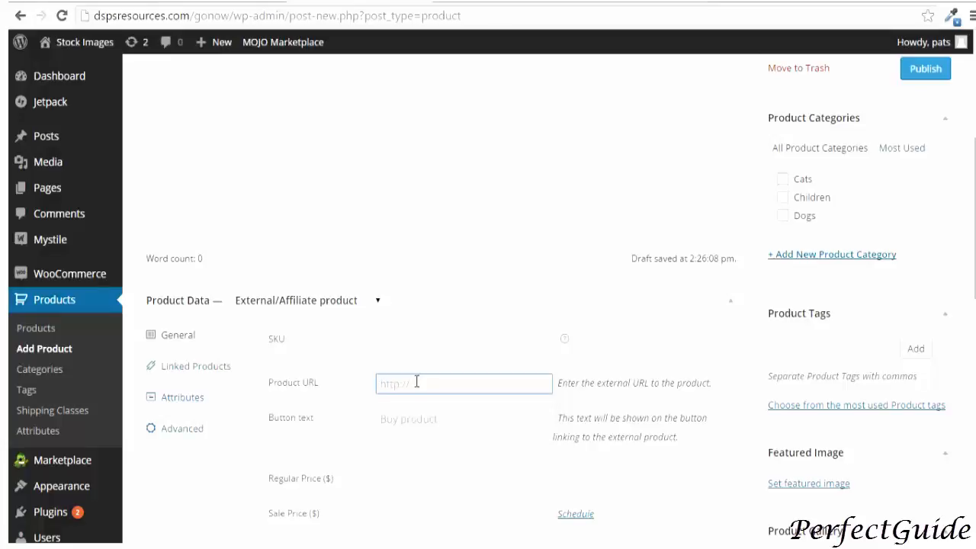
pyautogui.moveTo(113, 270)
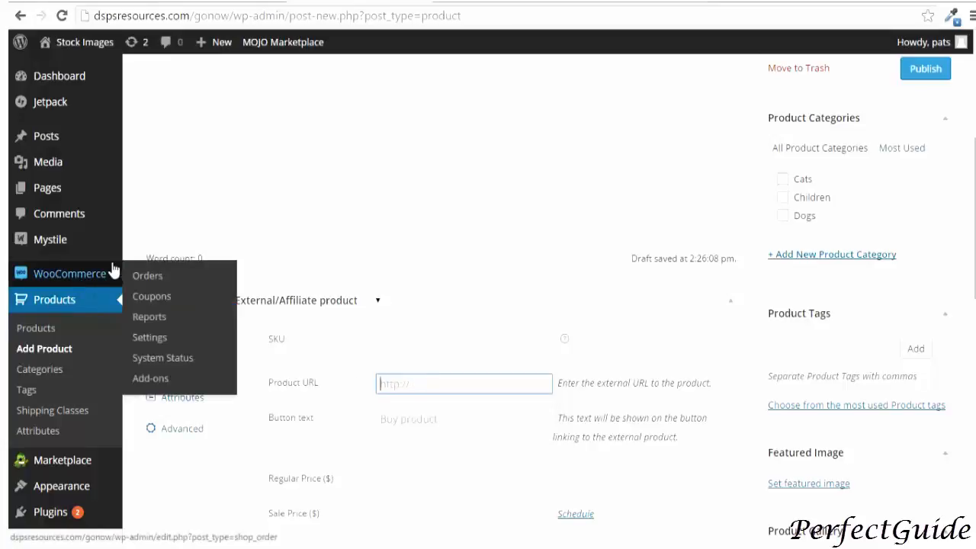
pyautogui.scroll(1, 113, 271)
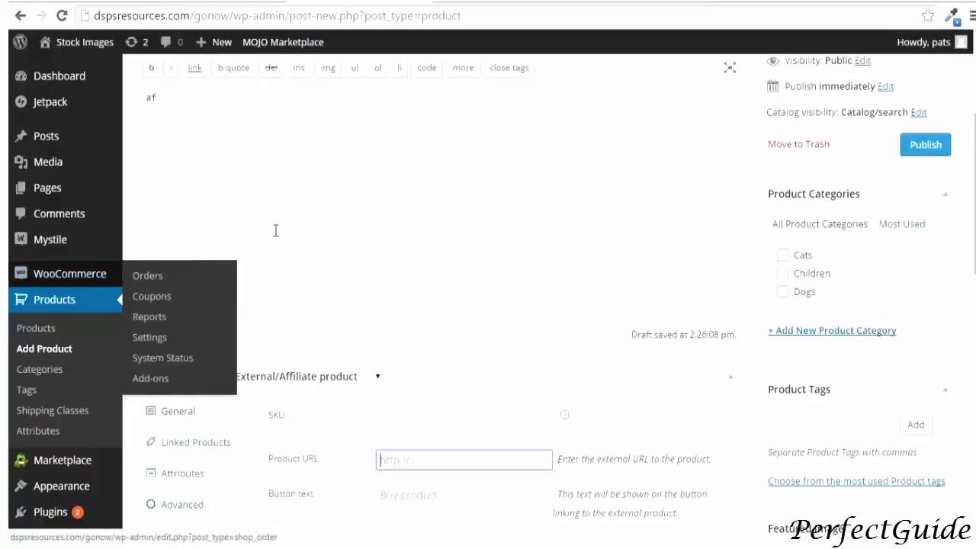
# Open the Grouped product for editing and choose Grouped product as its product type
pyautogui.scroll(-2, 398, 234)
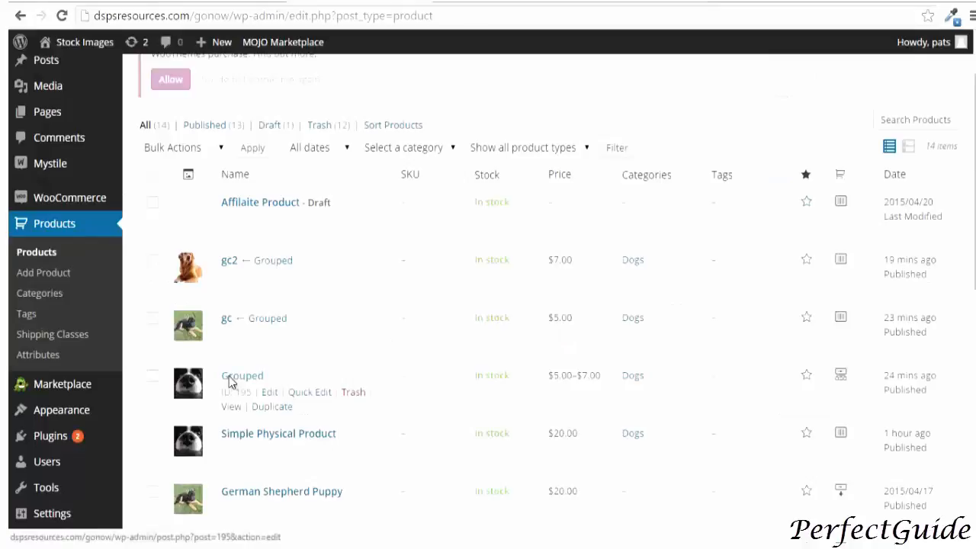
pyautogui.click(230, 378)
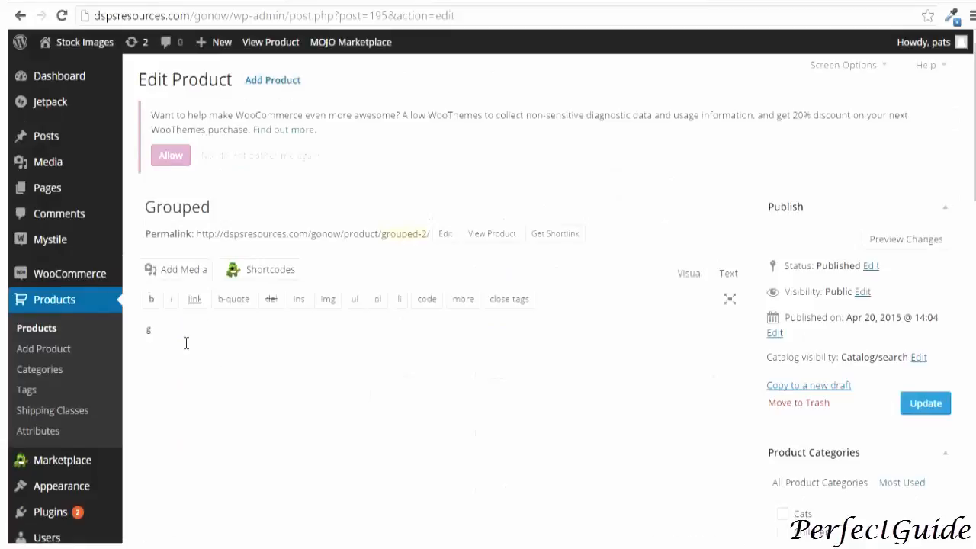
pyautogui.scroll(-2, 186, 343)
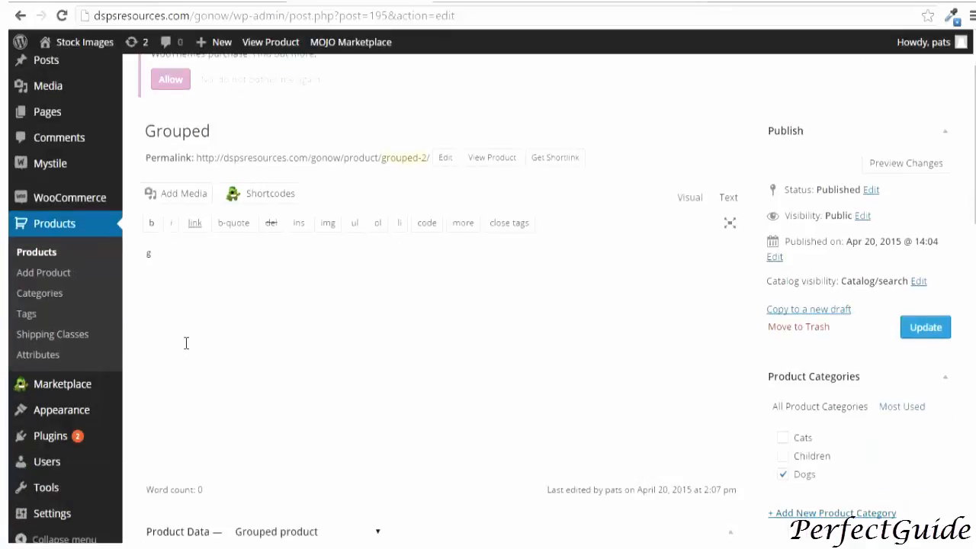
pyautogui.scroll(-5, 187, 343)
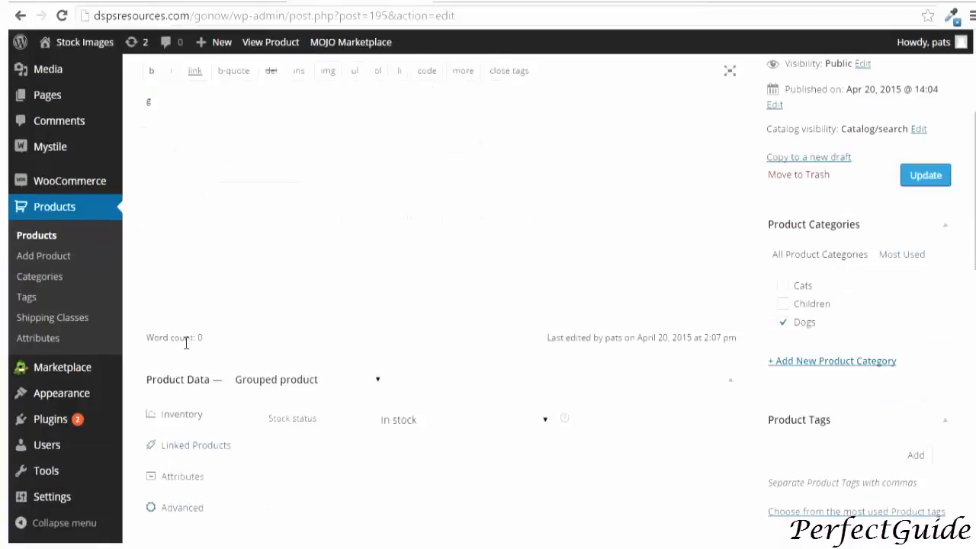
pyautogui.scroll(1, 186, 343)
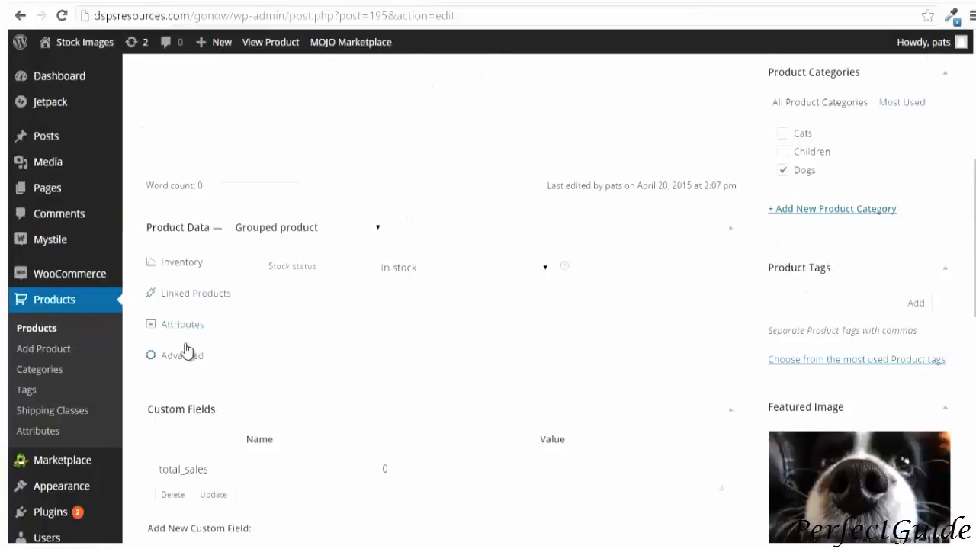
pyautogui.click(277, 227)
pyautogui.click(279, 293)
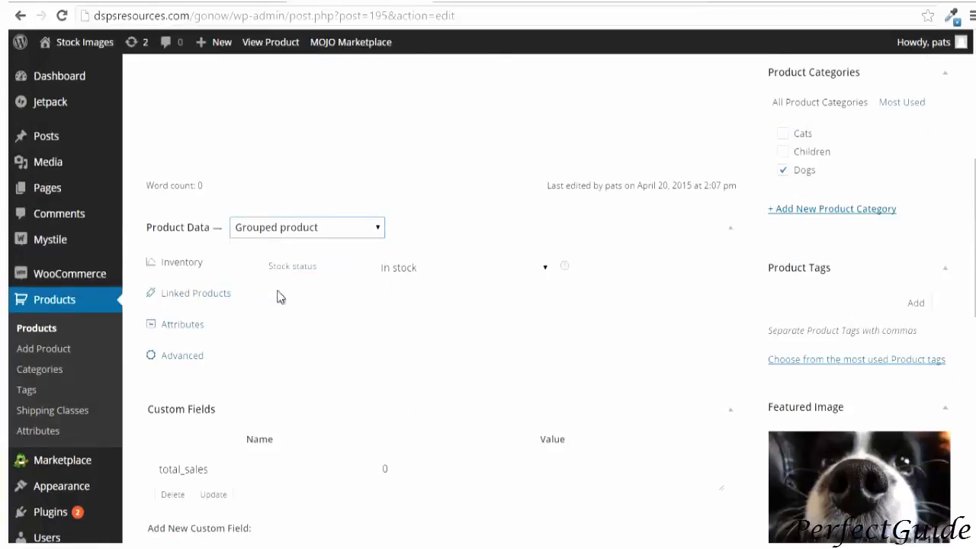
# Review the Grouped product's featured image, custom fields and category, and update the product
pyautogui.scroll(-3, 848, 276)
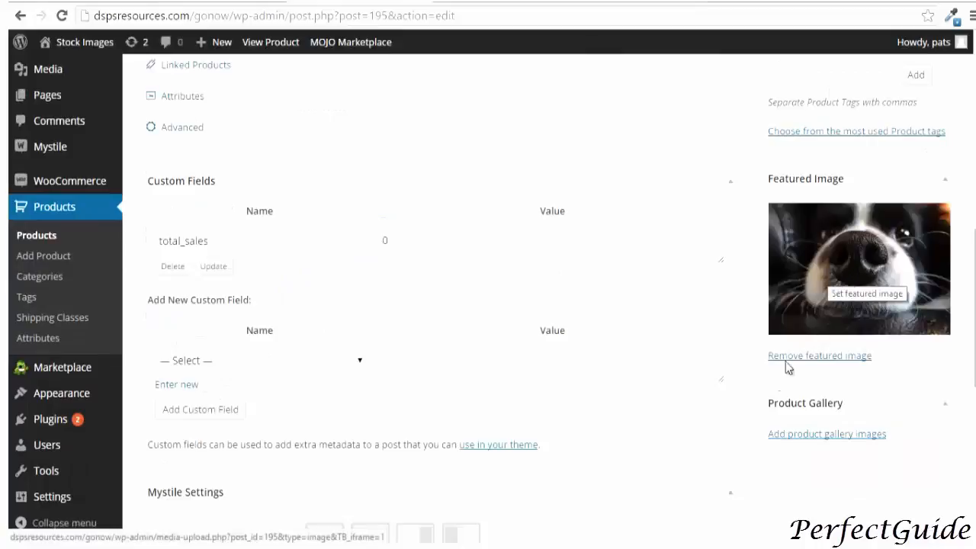
pyautogui.scroll(-1, 848, 447)
pyautogui.scroll(2, 471, 450)
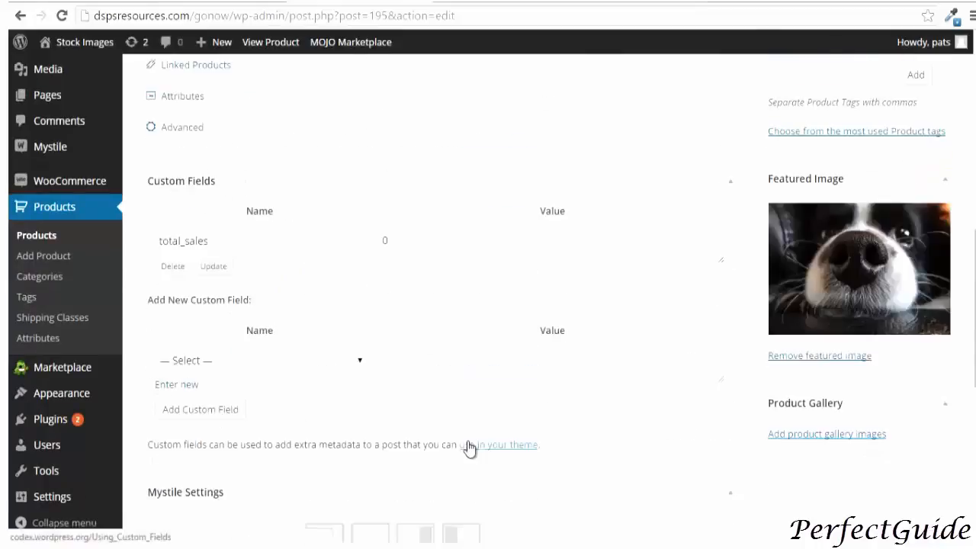
pyautogui.scroll(4, 671, 261)
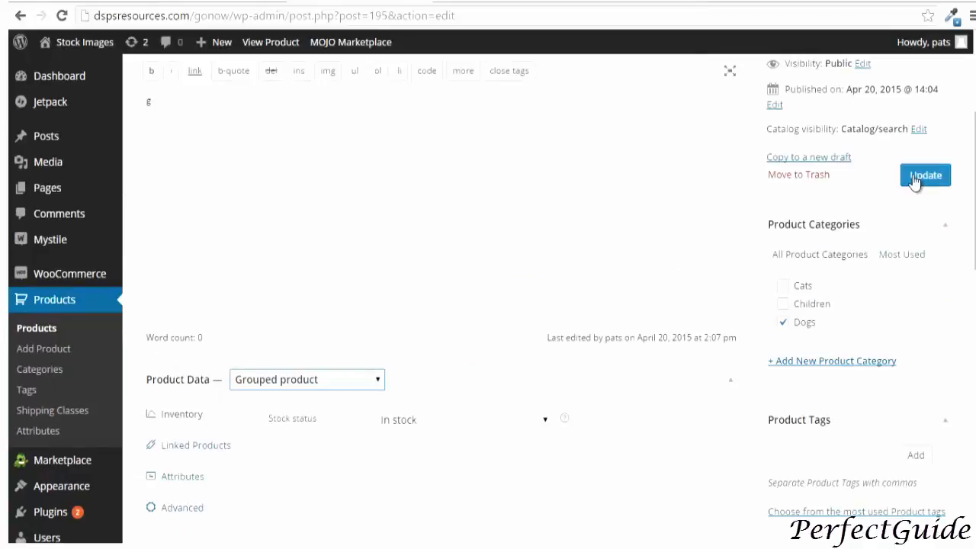
pyautogui.scroll(-1, 912, 183)
pyautogui.scroll(1, 912, 183)
pyautogui.click(921, 177)
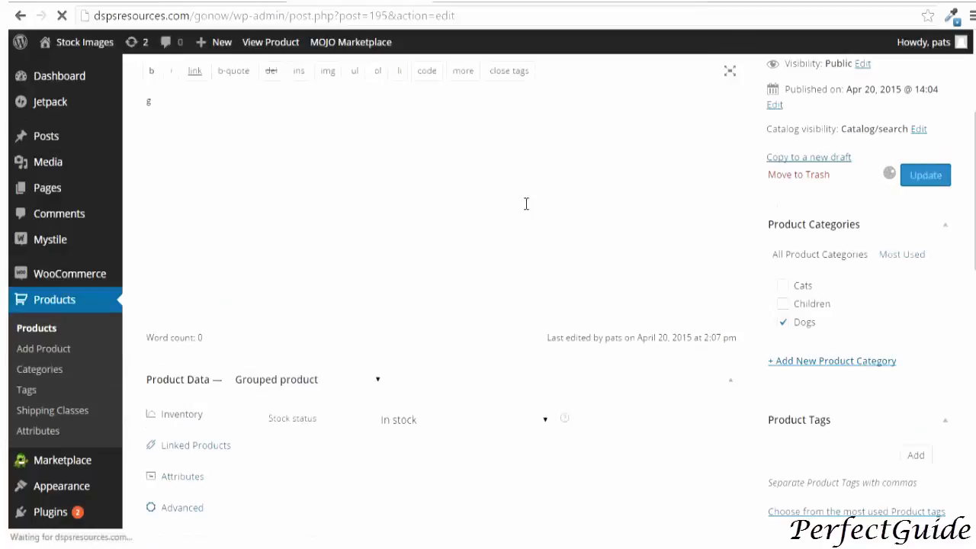
# Assign the gc product to the Grouped product in its linked products' grouping setting and update it
pyautogui.click(46, 333)
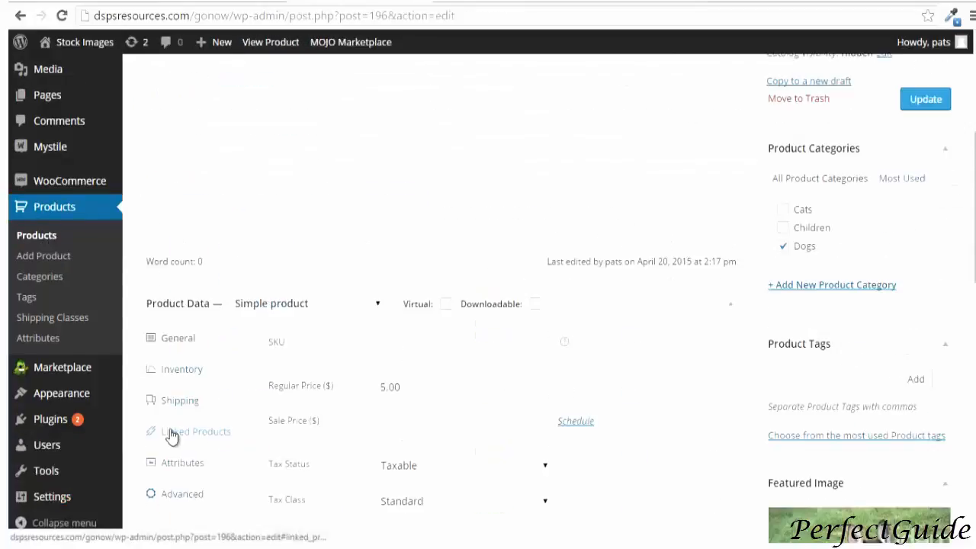
pyautogui.click(171, 432)
pyautogui.click(397, 435)
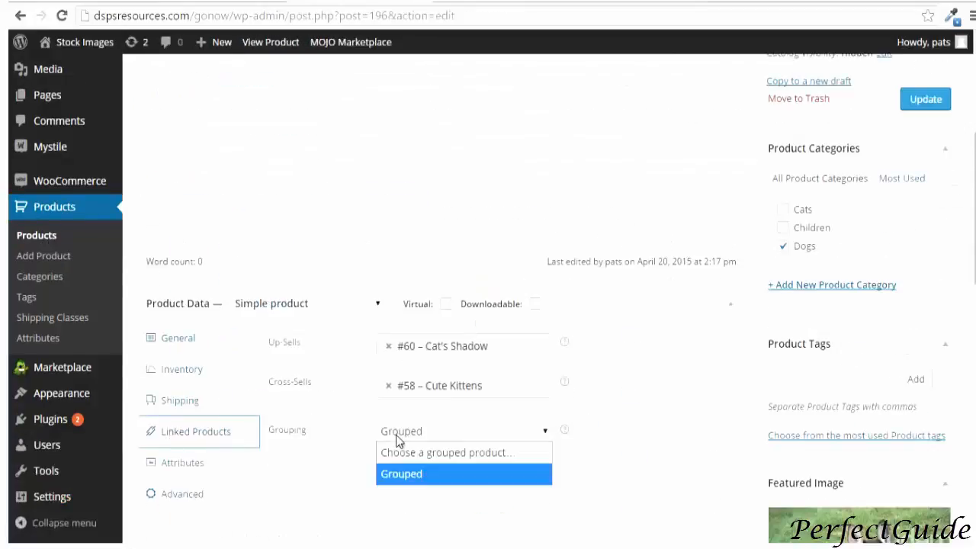
pyautogui.click(396, 436)
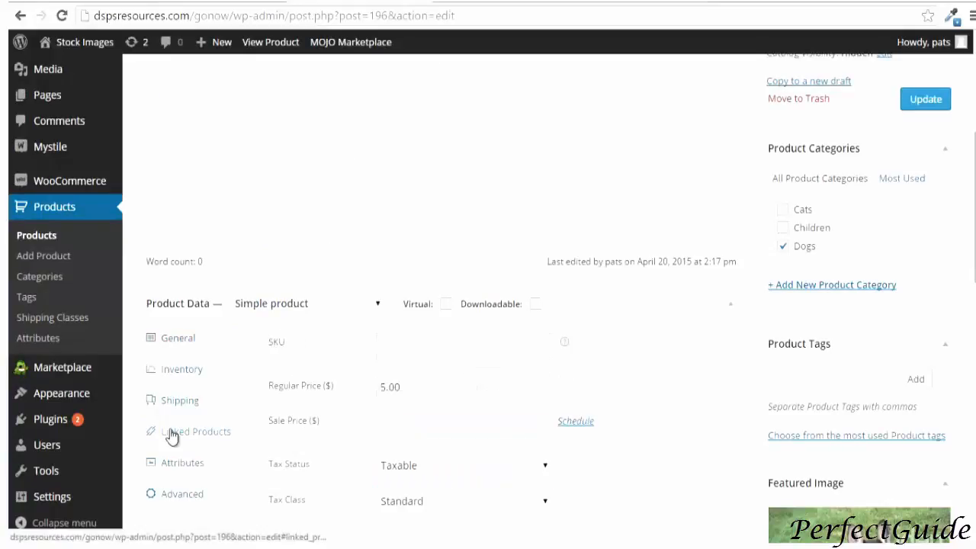
pyautogui.click(171, 433)
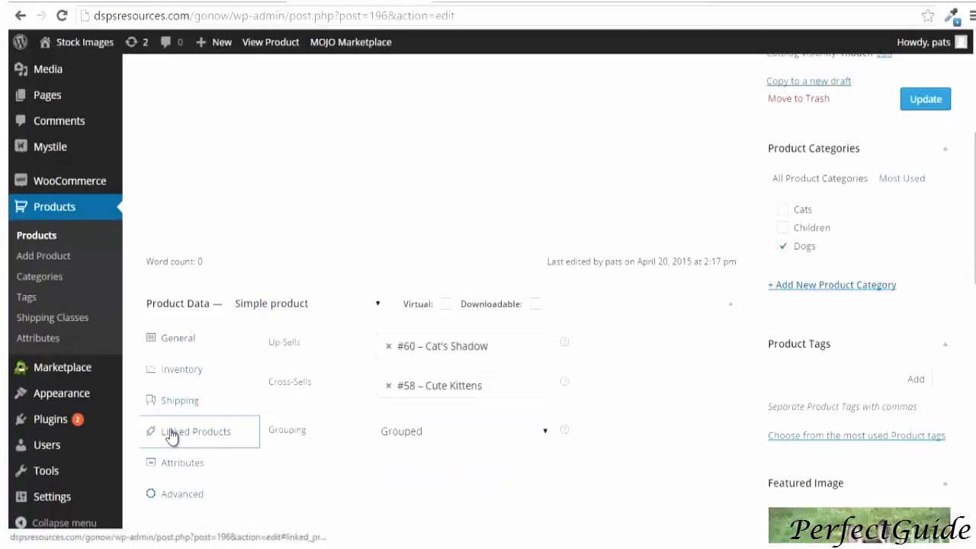
pyautogui.click(396, 435)
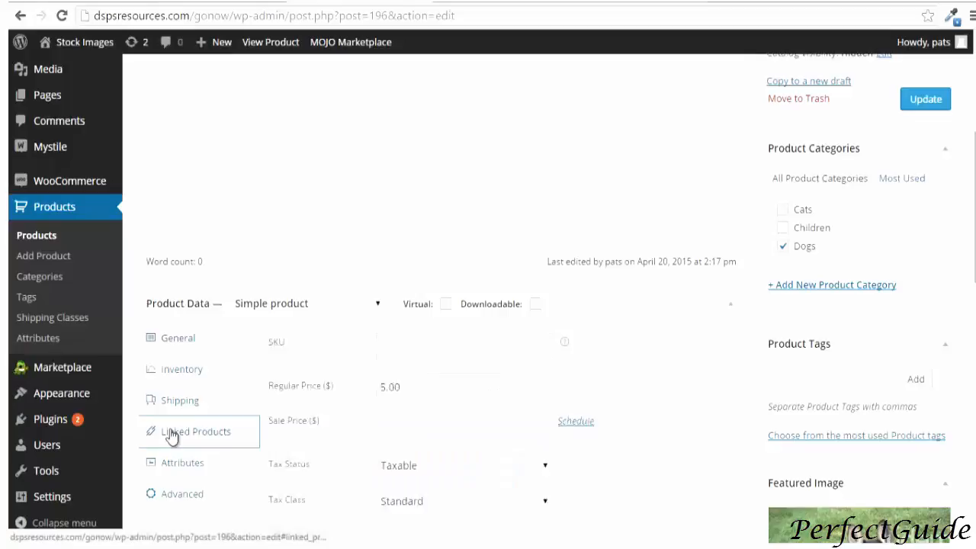
pyautogui.click(171, 432)
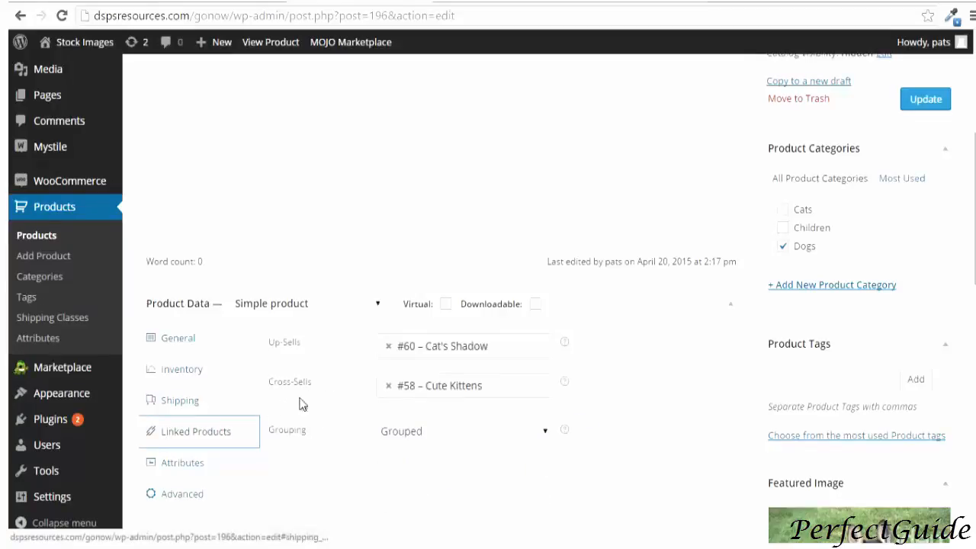
pyautogui.click(396, 434)
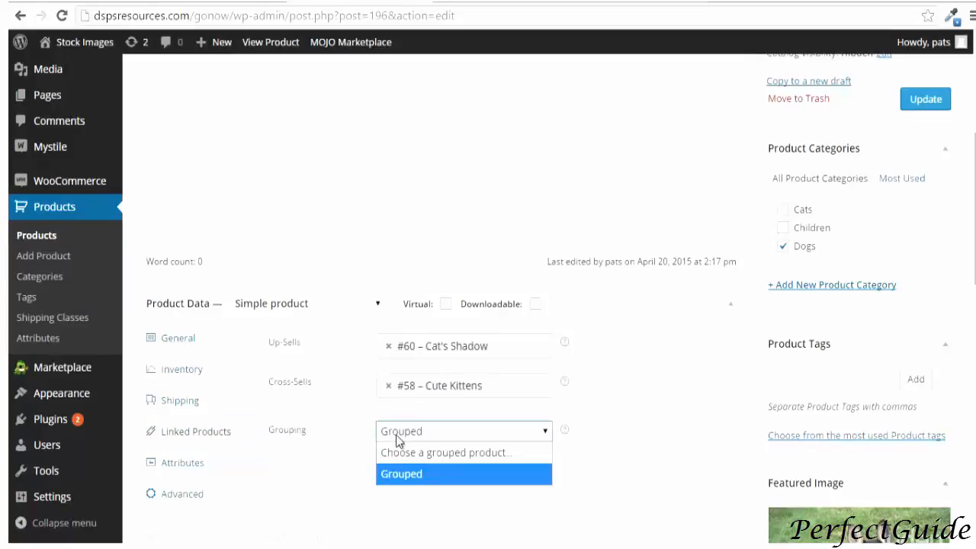
pyautogui.click(396, 435)
pyautogui.scroll(4, 685, 331)
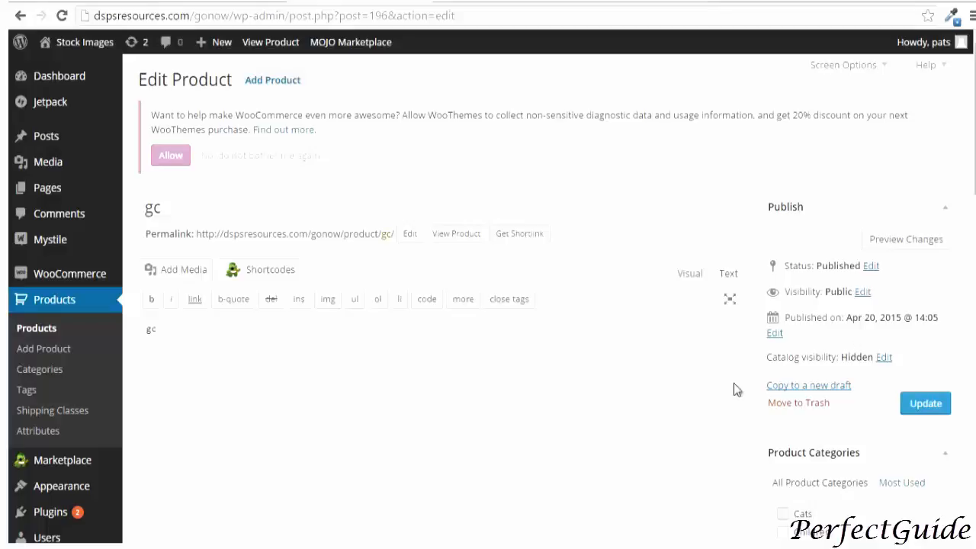
pyautogui.click(926, 404)
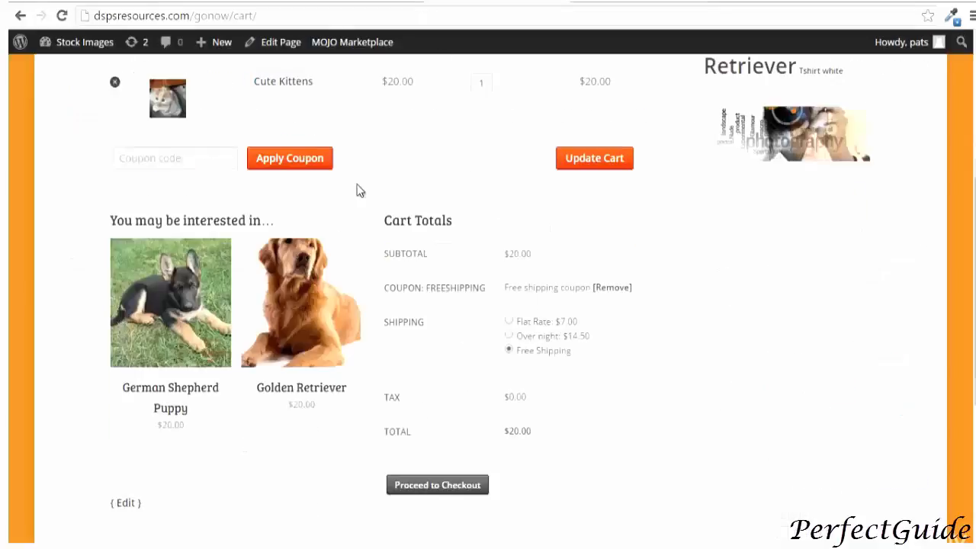
# Go from the cart to the shop page and open the Grouped product
pyautogui.scroll(4, 358, 189)
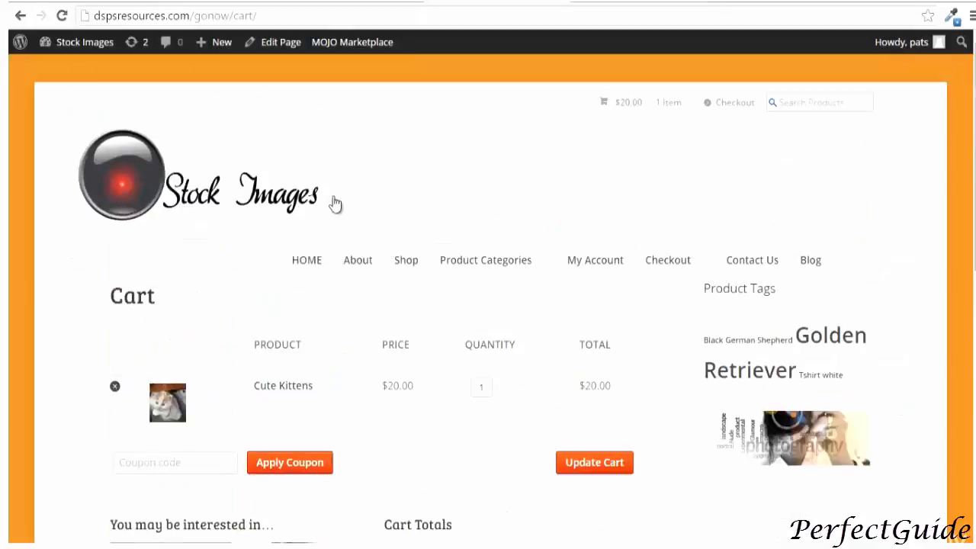
pyautogui.click(411, 264)
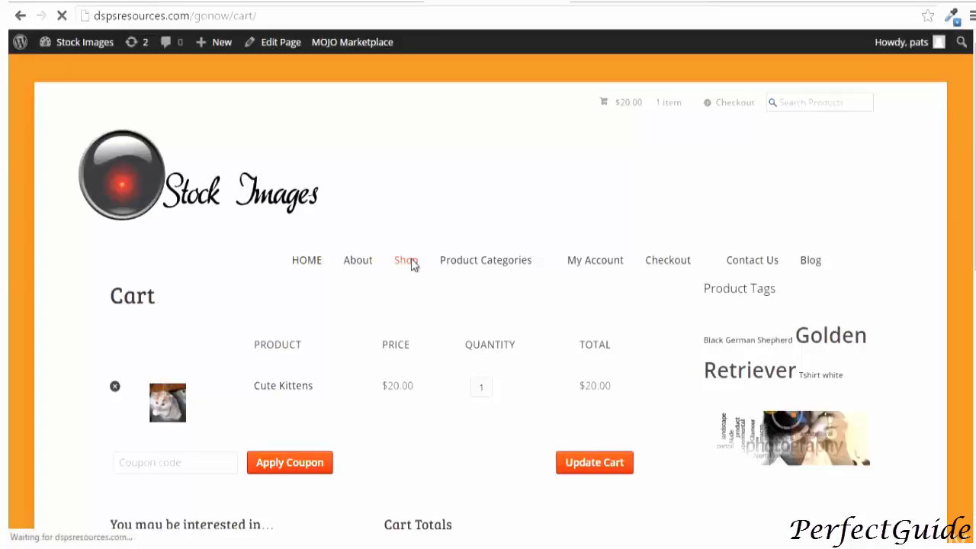
pyautogui.scroll(-5, 286, 264)
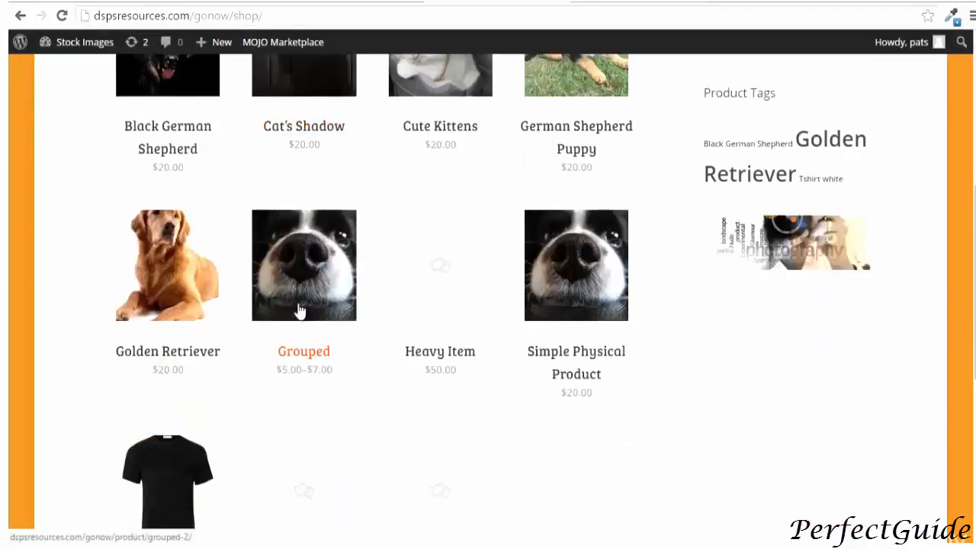
pyautogui.click(286, 264)
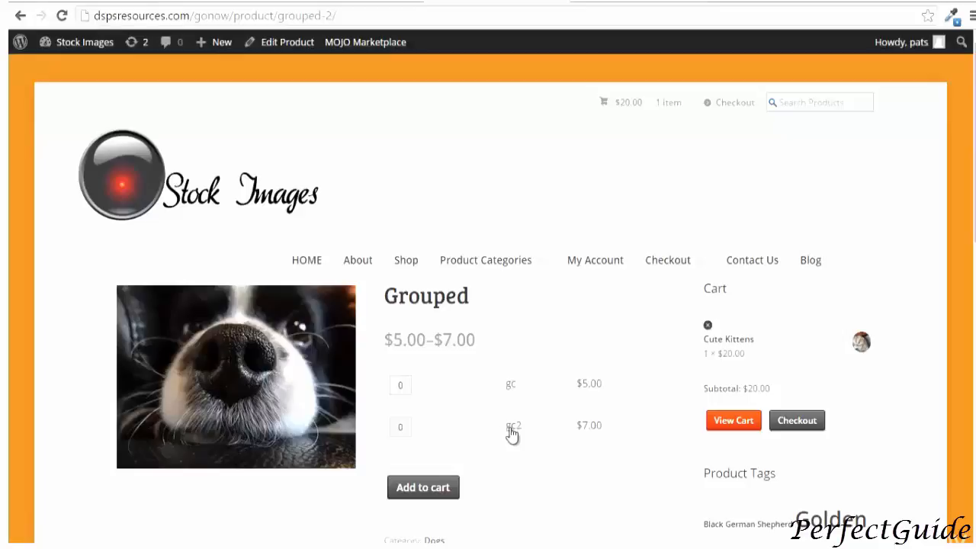
# Set the quantities of gc and gc2 to 1 each and add them to the cart
pyautogui.doubleClick(404, 386)
pyautogui.write('1')
pyautogui.doubleClick(400, 426)
pyautogui.write('1')
pyautogui.click(414, 492)
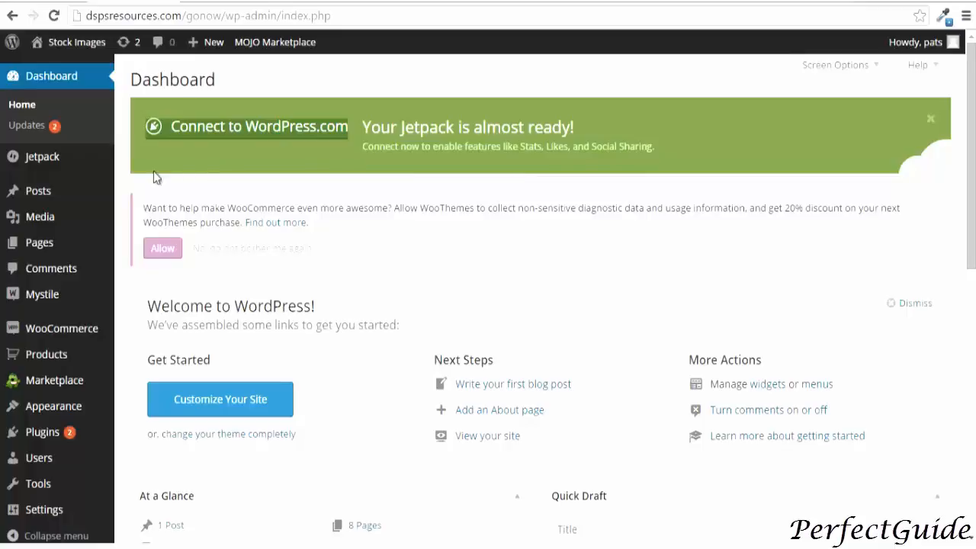
# Add the WooCommerce Product Tags widget to the Primary sidebar in the site's widget settings
pyautogui.moveTo(66, 406)
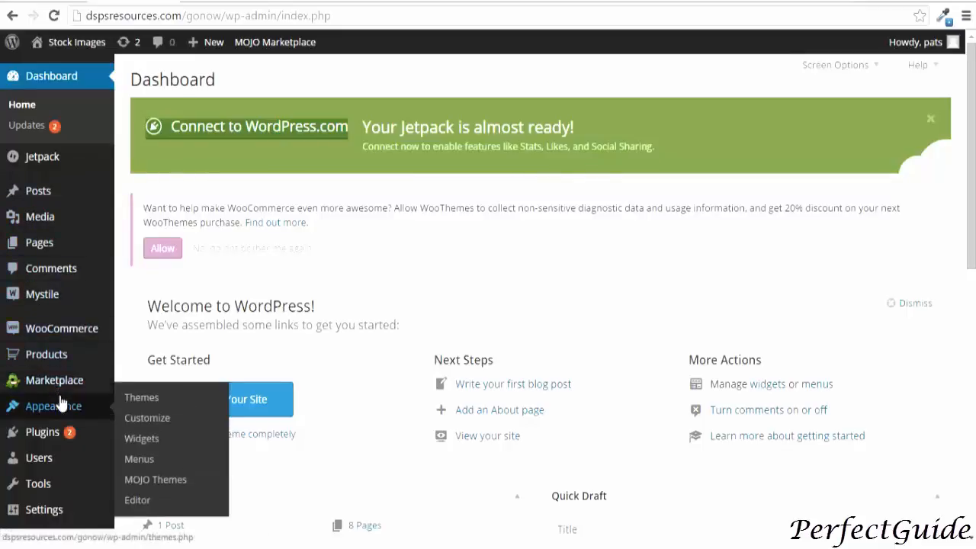
pyautogui.click(139, 441)
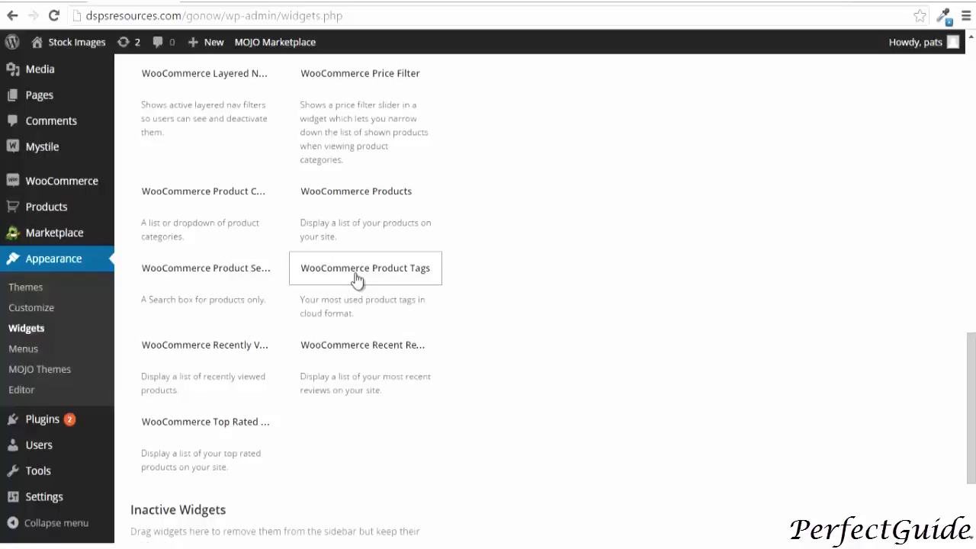
pyautogui.moveTo(357, 280); pyautogui.dragTo(545, 135)
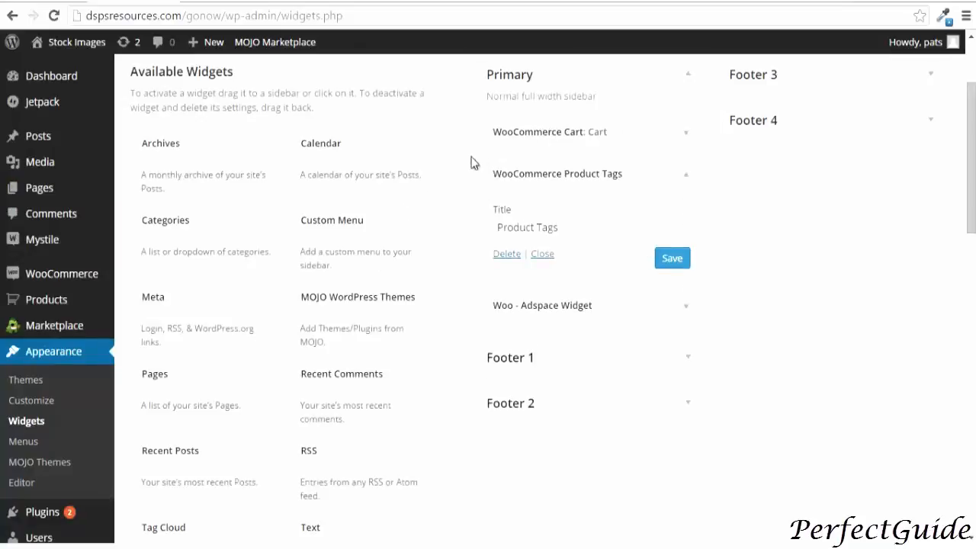
# Look through the Tshirts Dog product's edit page and the storefront's shop page
pyautogui.click(245, 92)
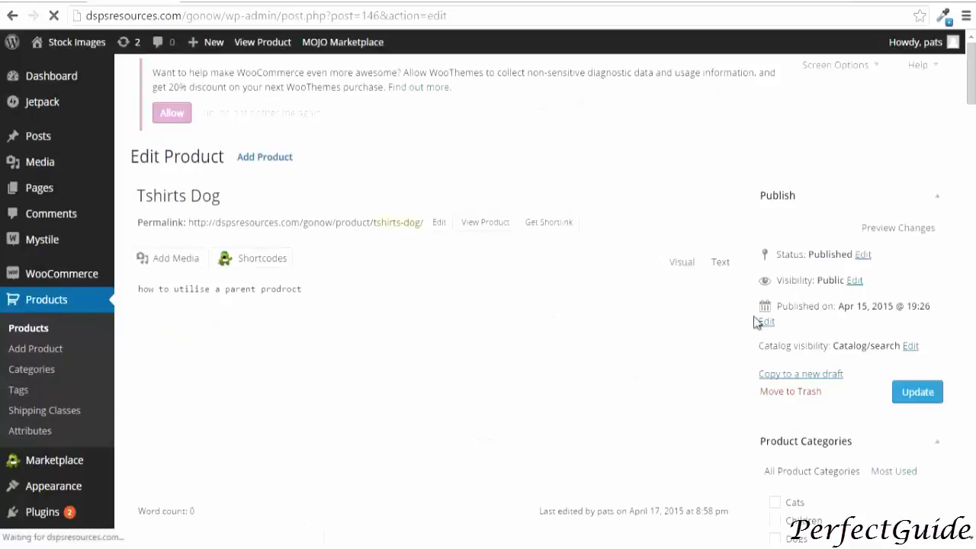
pyautogui.scroll(-4, 772, 329)
pyautogui.scroll(-1, 782, 315)
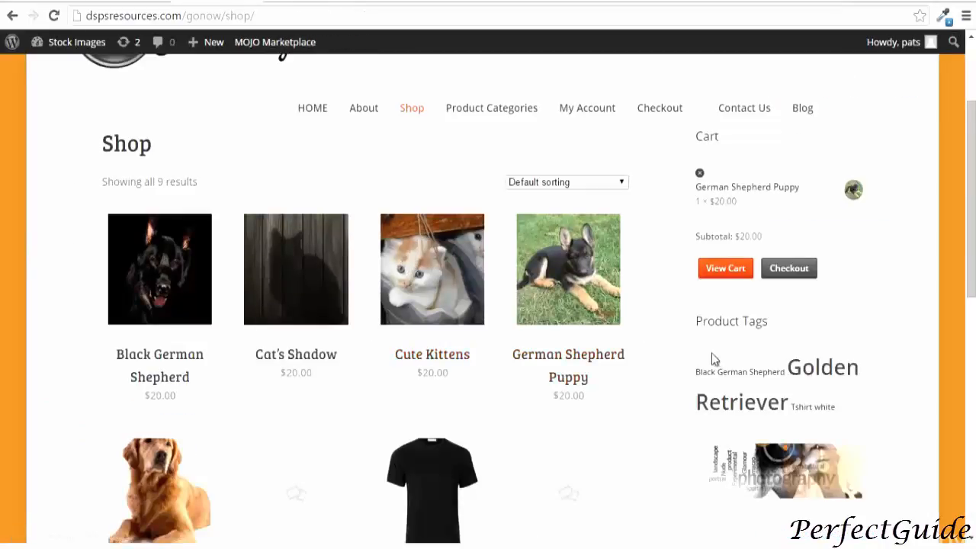
# Reload the shop page and open the Tshirt white product tag
pyautogui.click(52, 16)
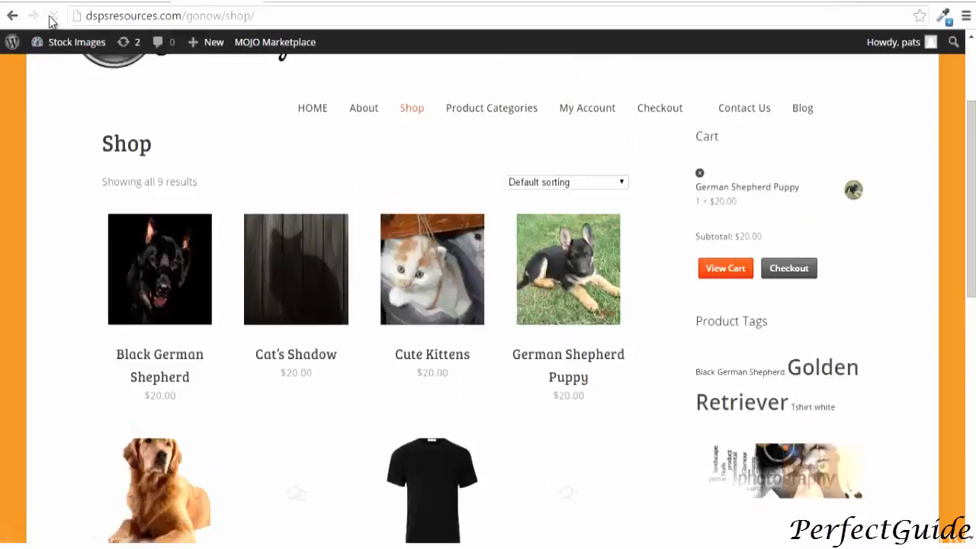
pyautogui.scroll(-1, 683, 332)
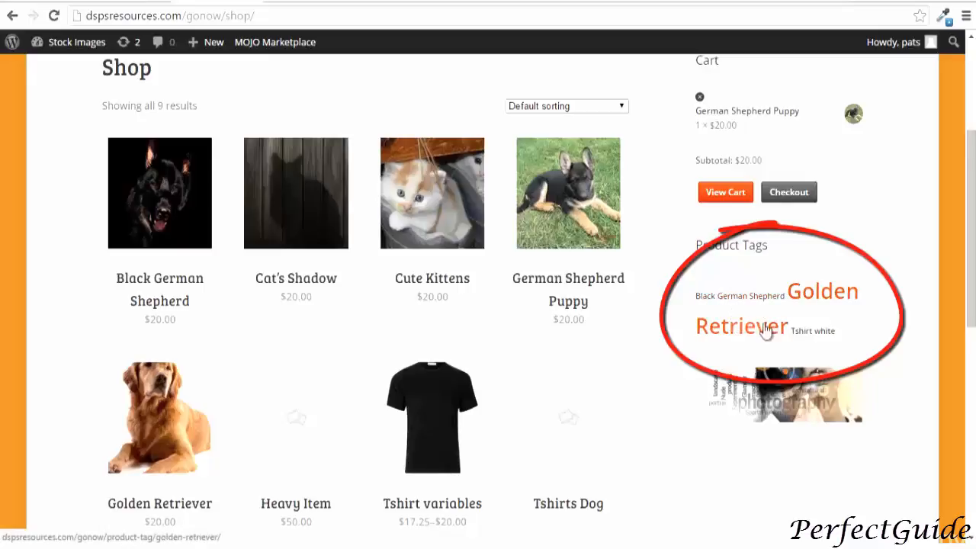
pyautogui.click(825, 333)
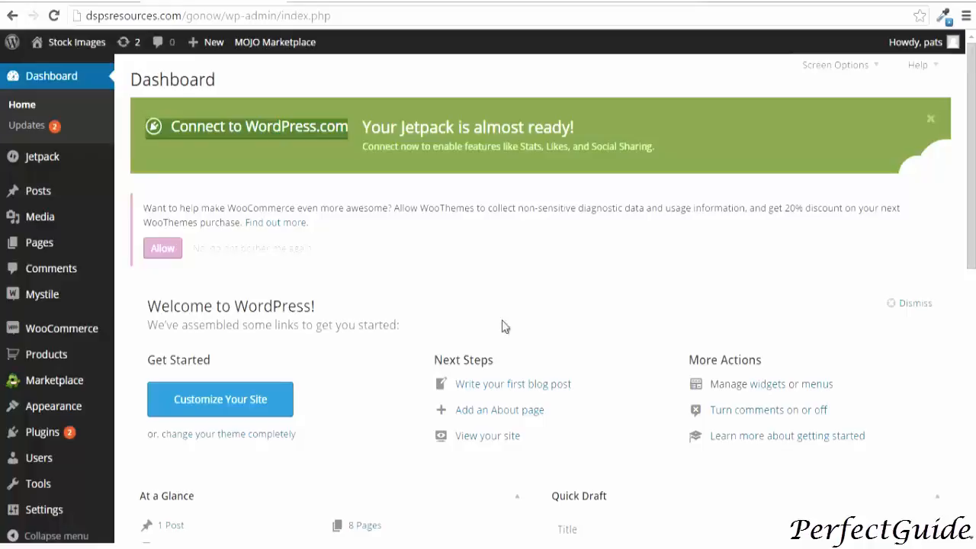
# Create a new coupon with the code 10%OFF and the description "10% OFF until May 30, 2015"
pyautogui.moveTo(44, 335)
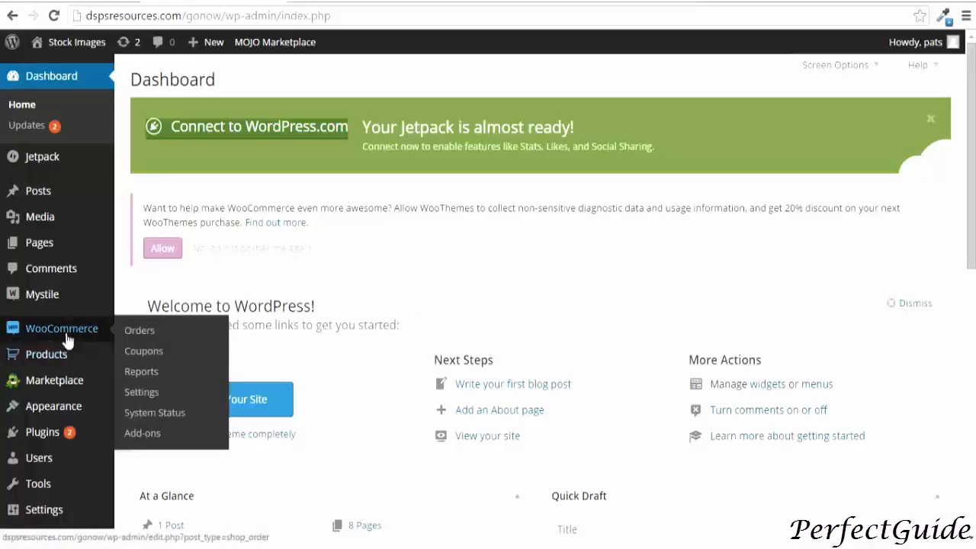
pyautogui.click(137, 357)
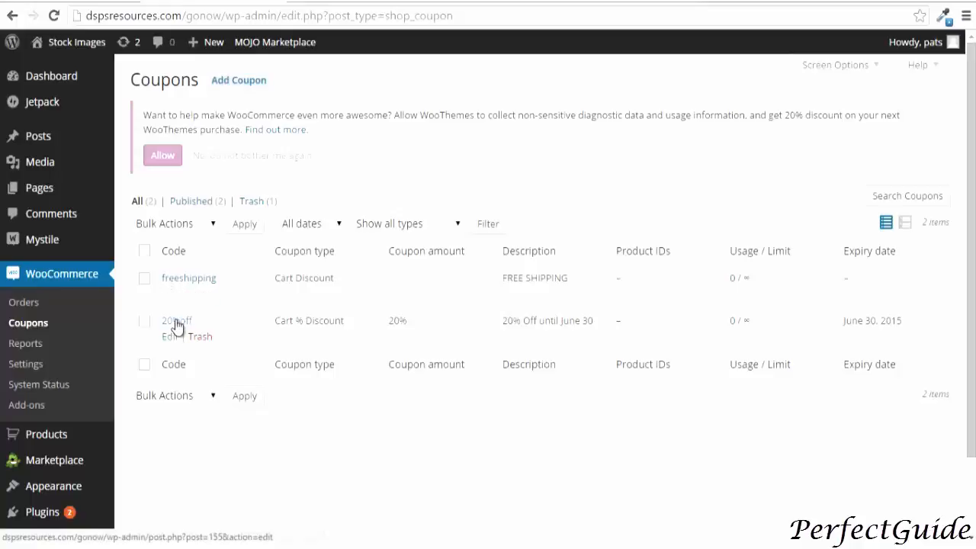
pyautogui.click(233, 79)
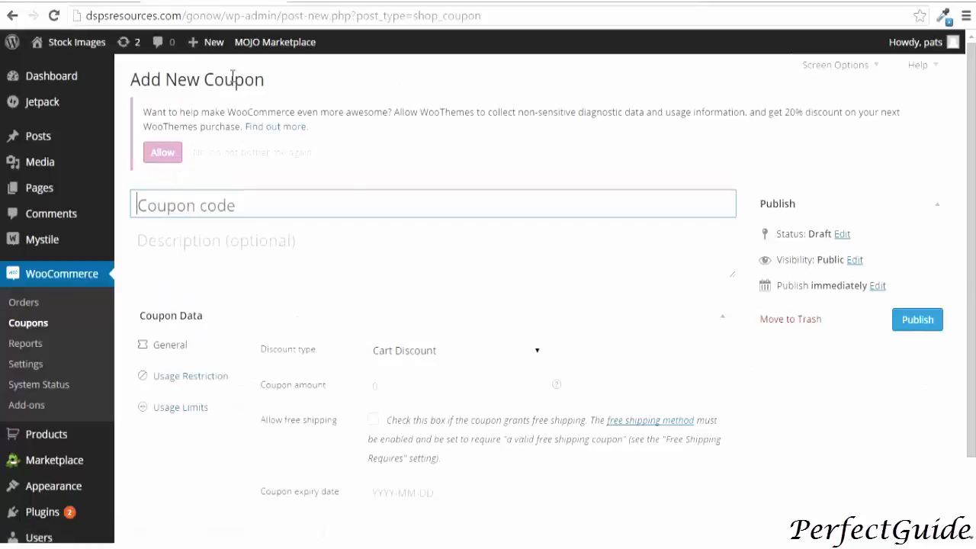
pyautogui.write('10% ')
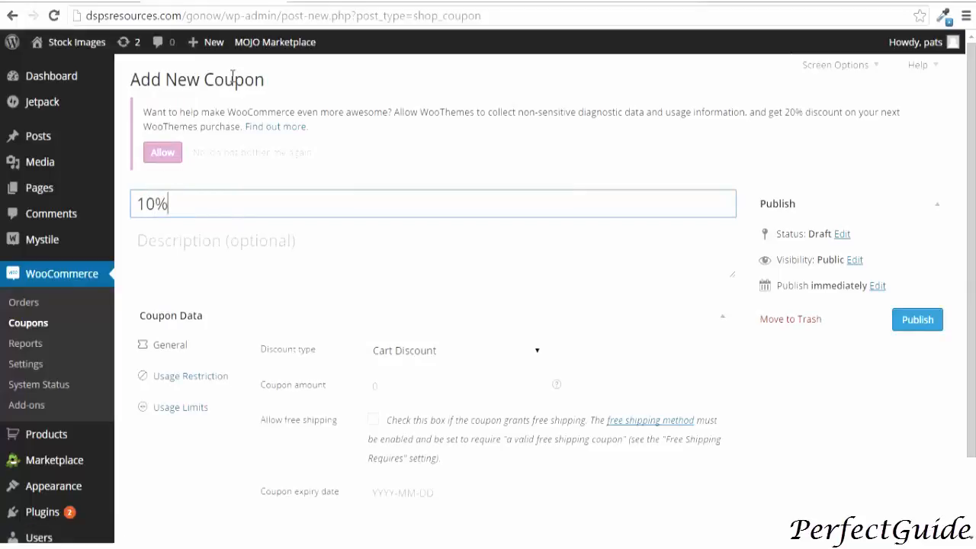
pyautogui.write('O')
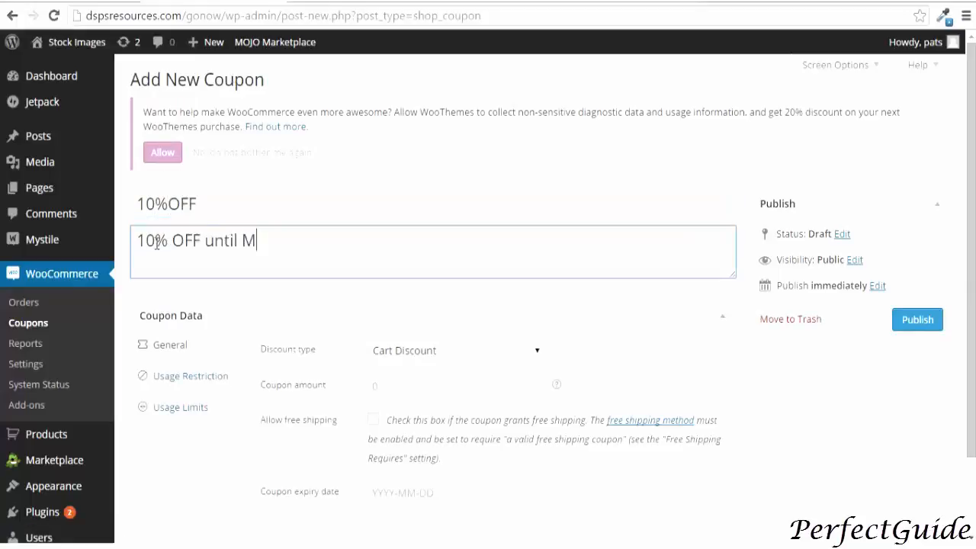
pyautogui.write('ay 30, 2015')
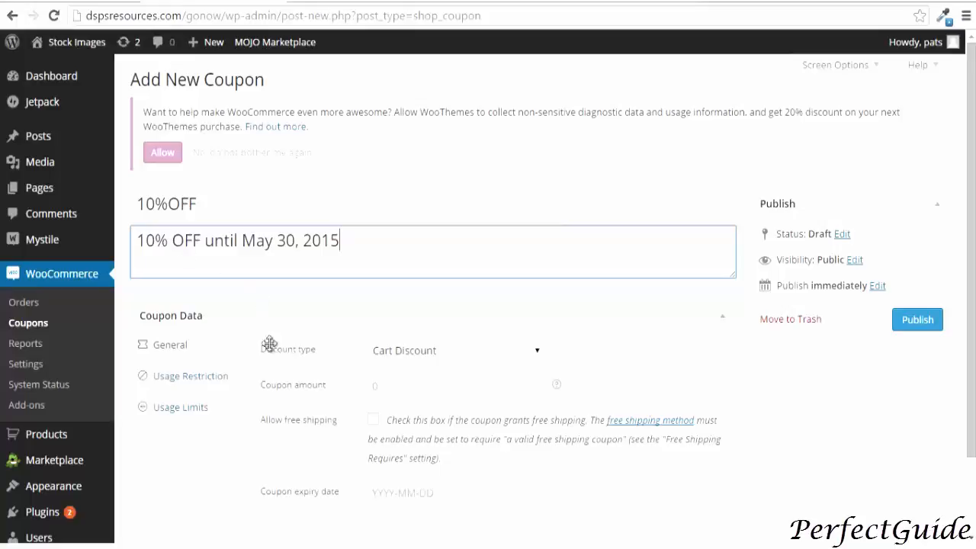
# Set the coupon's discount type to Cart % Discount, its amount to 10 and its expiry date to 2015-05-30
pyautogui.scroll(-1, 328, 358)
pyautogui.click(382, 274)
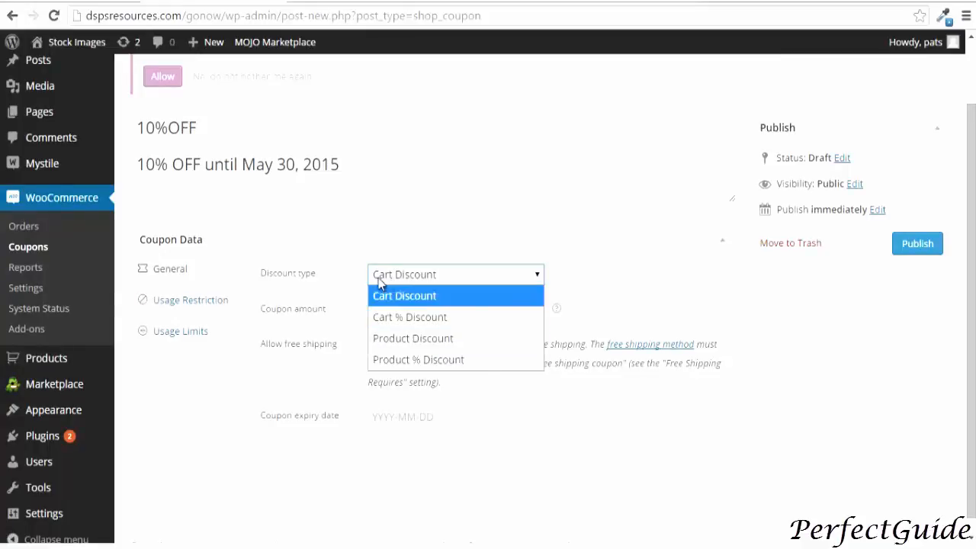
pyautogui.click(378, 316)
pyautogui.click(374, 309)
pyautogui.write('10')
pyautogui.click(405, 416)
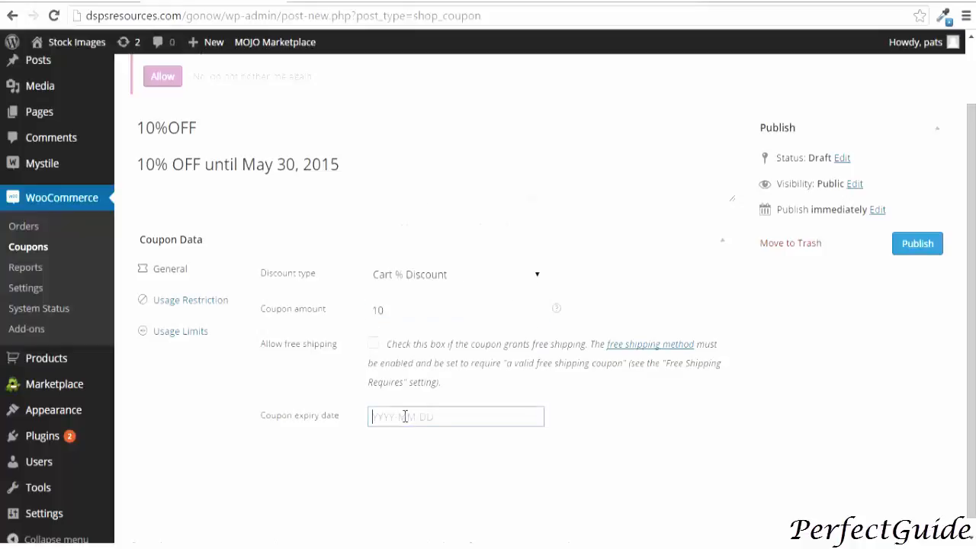
pyautogui.click(529, 200)
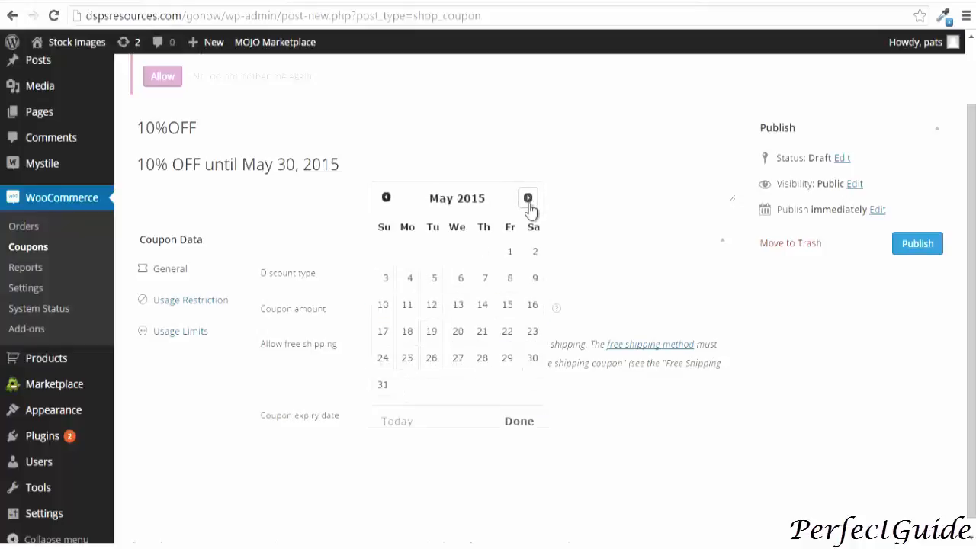
pyautogui.click(533, 358)
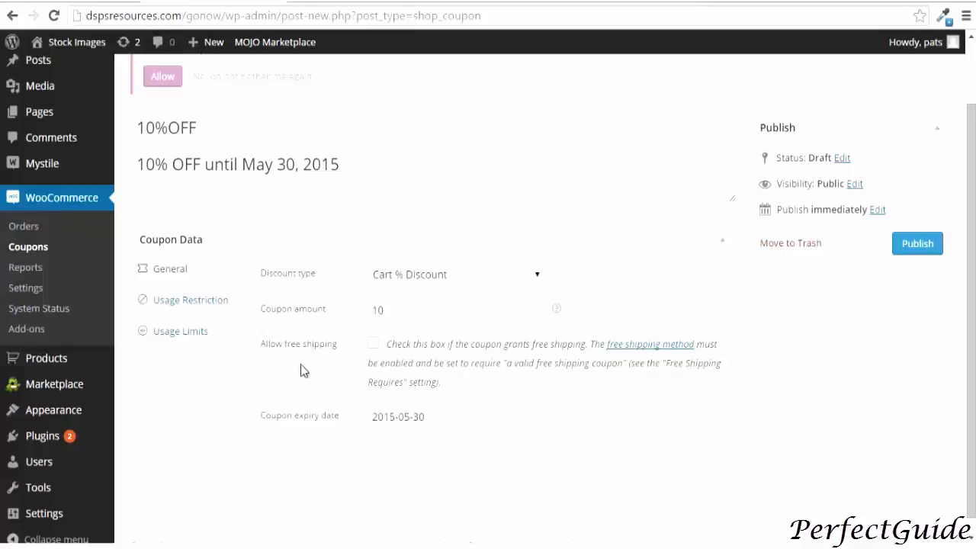
# Restrict the coupon to a minimum spend of 40.00 and to individual use only
pyautogui.click(172, 302)
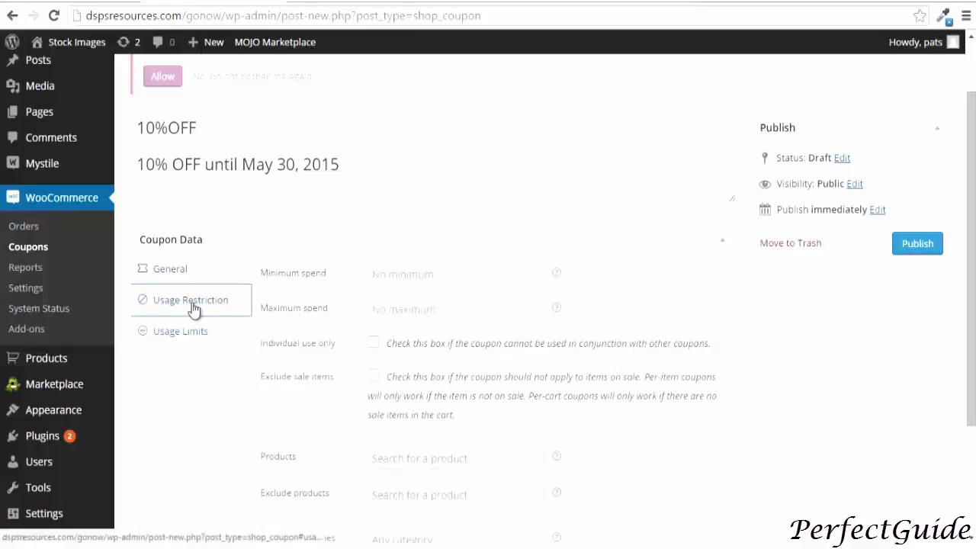
pyautogui.click(374, 276)
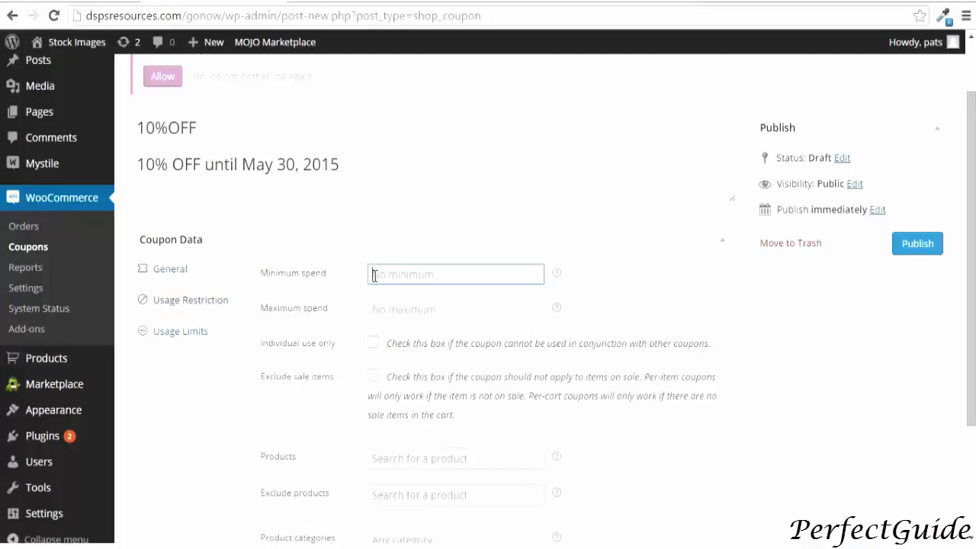
pyautogui.write('40.0')
pyautogui.click(387, 309)
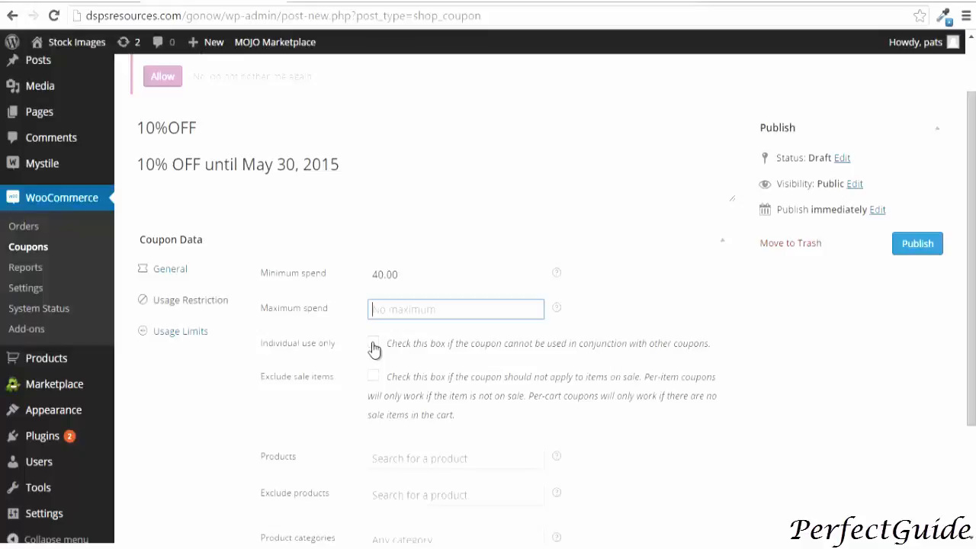
pyautogui.click(374, 345)
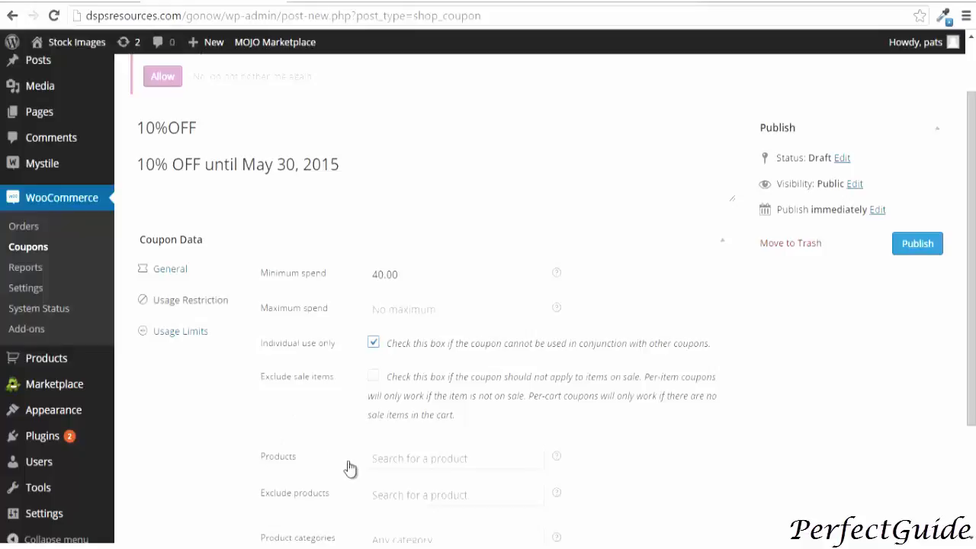
# Exclude the Heavy Item product from the coupon
pyautogui.scroll(-1, 375, 457)
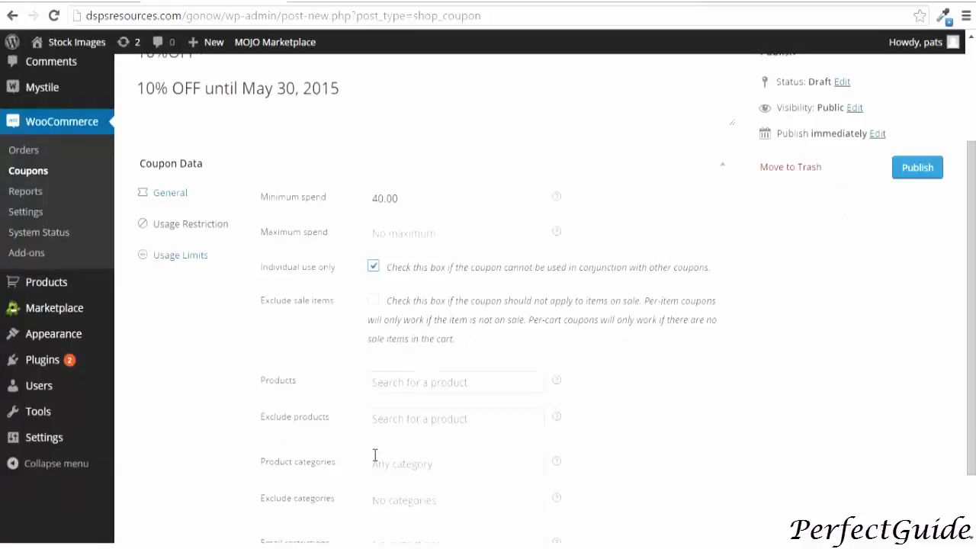
pyautogui.click(380, 381)
pyautogui.click(393, 422)
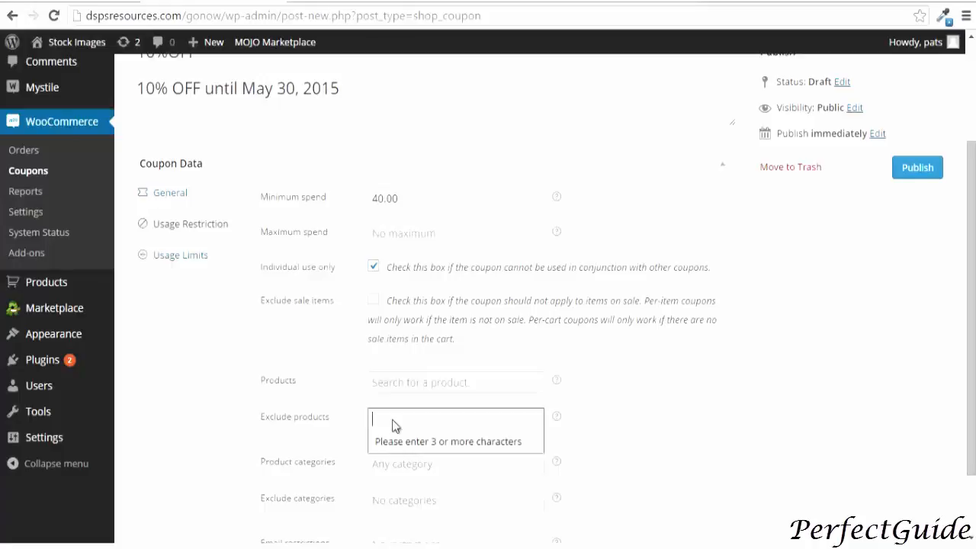
pyautogui.write('heav')
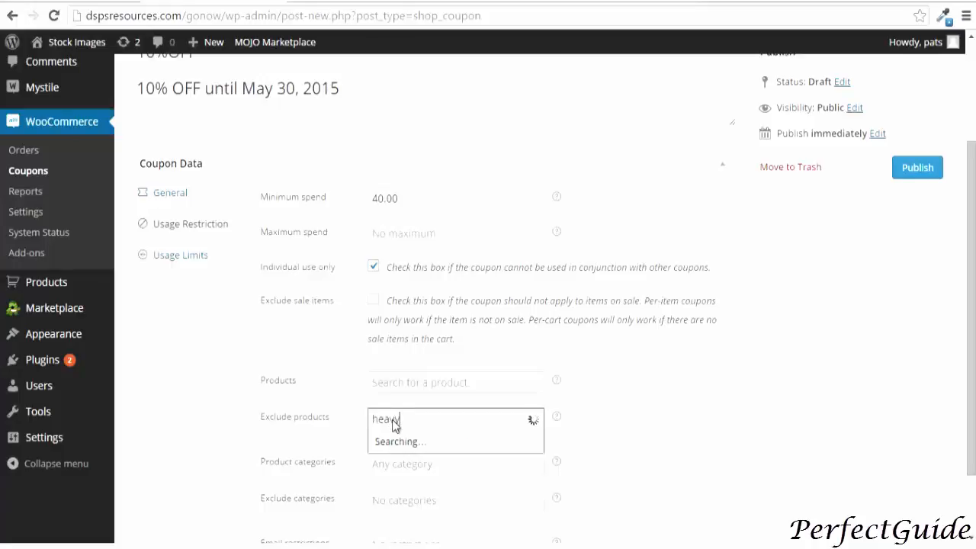
pyautogui.write('y')
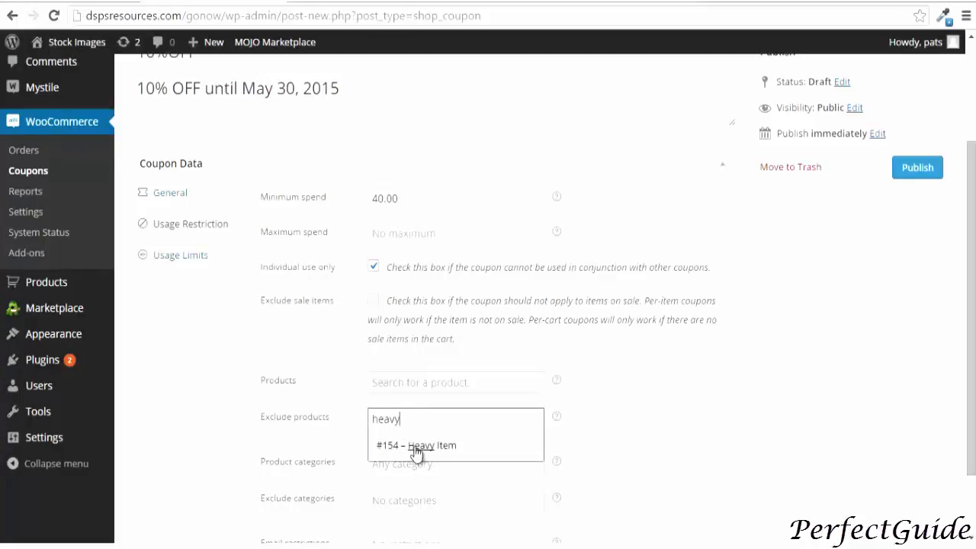
pyautogui.click(417, 446)
pyautogui.scroll(-1, 416, 446)
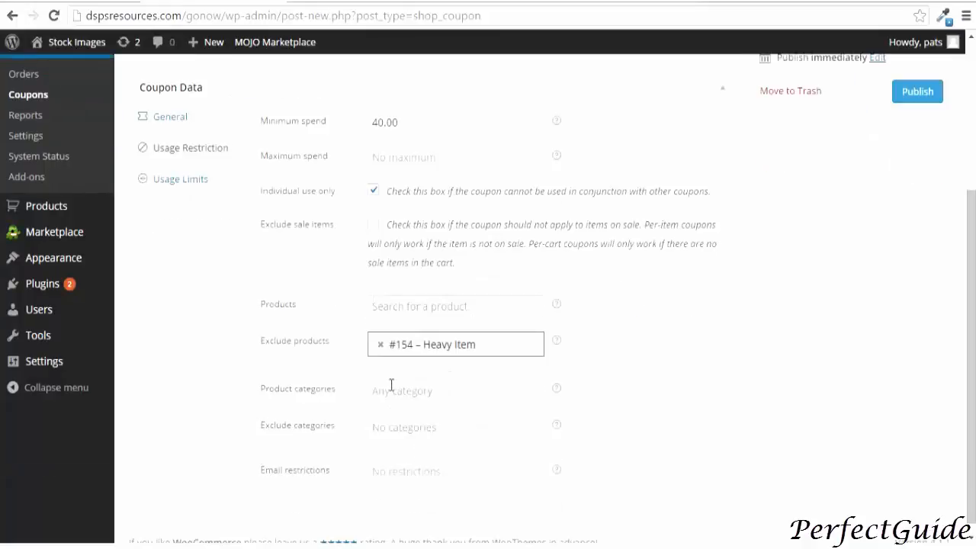
# Examine the coupon's product category restriction and its usage limits per coupon and per user
pyautogui.click(386, 395)
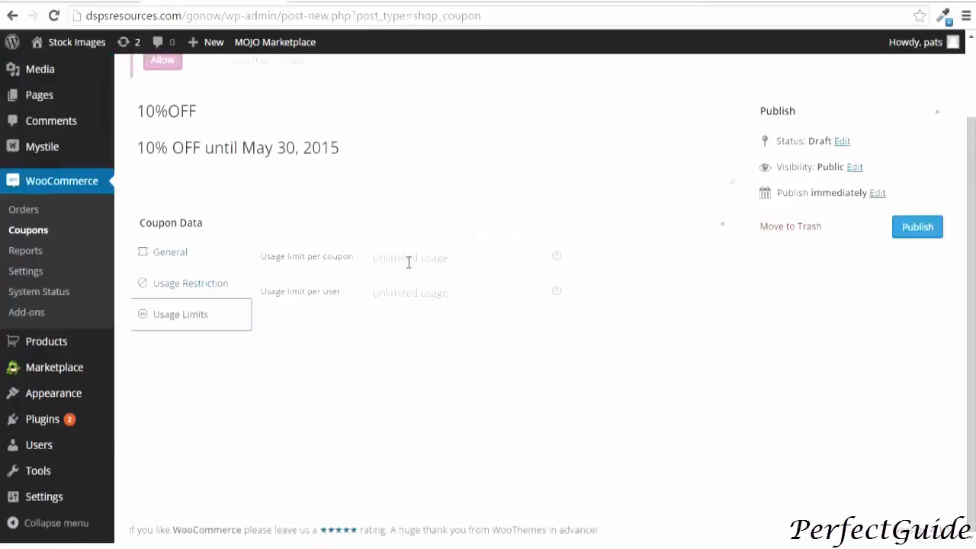
pyautogui.click(405, 257)
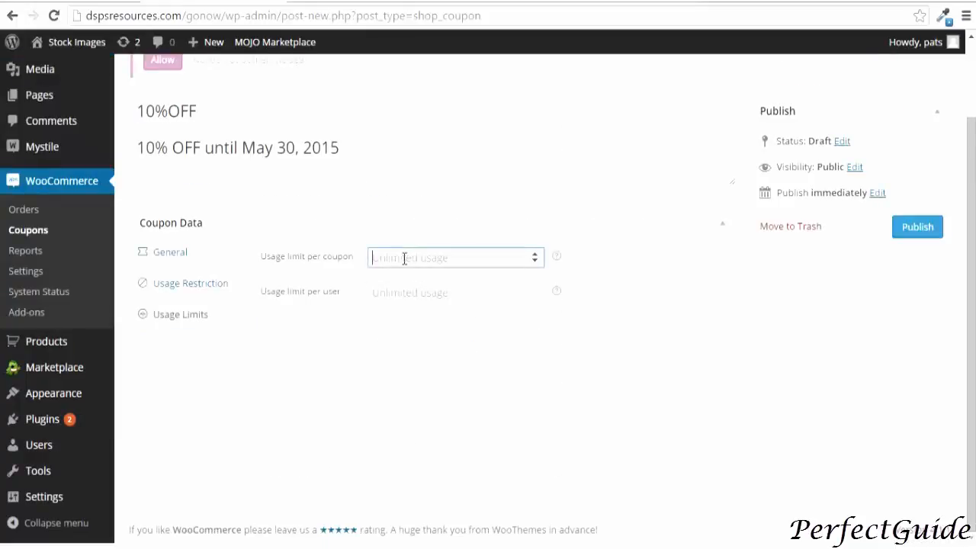
pyautogui.click(380, 293)
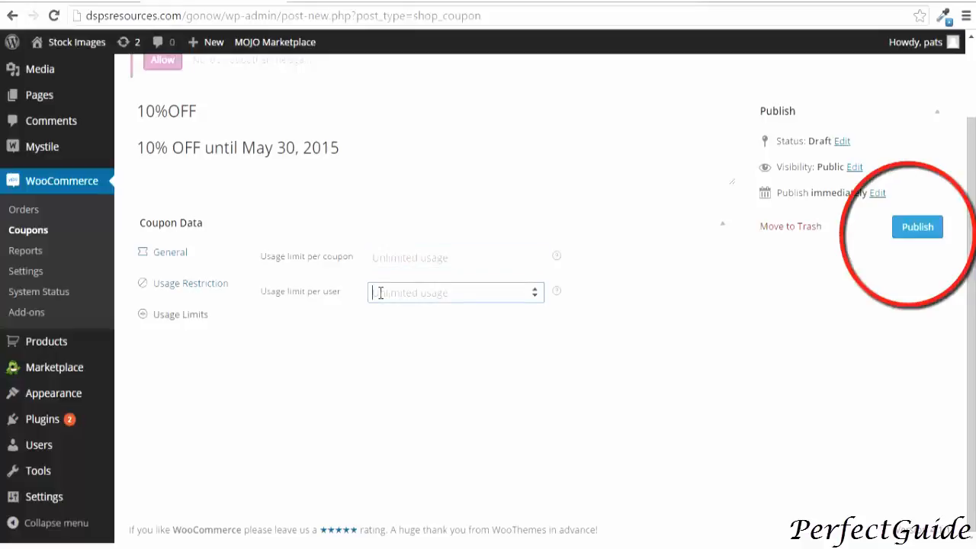
# Publish the 10% off coupon and copy its code
pyautogui.click(907, 226)
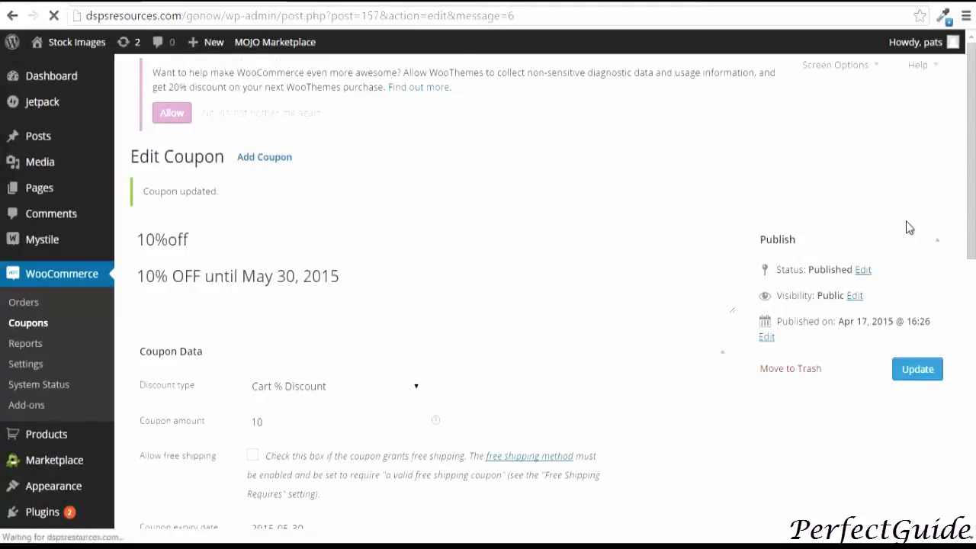
pyautogui.click(188, 246)
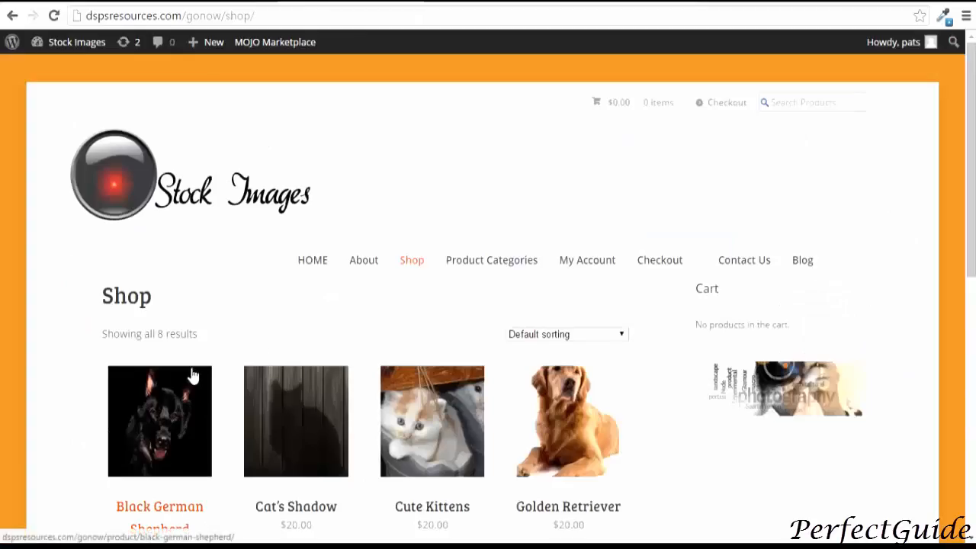
# Add two units of the Golden Retriever product to the shop cart
pyautogui.click(378, 431)
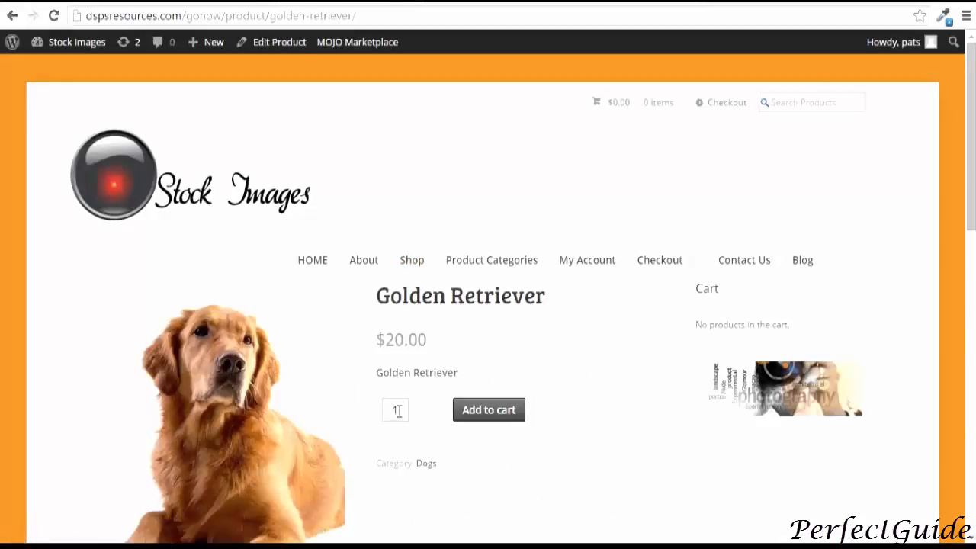
pyautogui.click(398, 411)
pyautogui.hotkey('ctrl', 'a')
pyautogui.write('2')
pyautogui.click(499, 410)
# Apply the coupon code 10%off to the cart, then remove the Golden Retriever item
pyautogui.rightClick(147, 463)
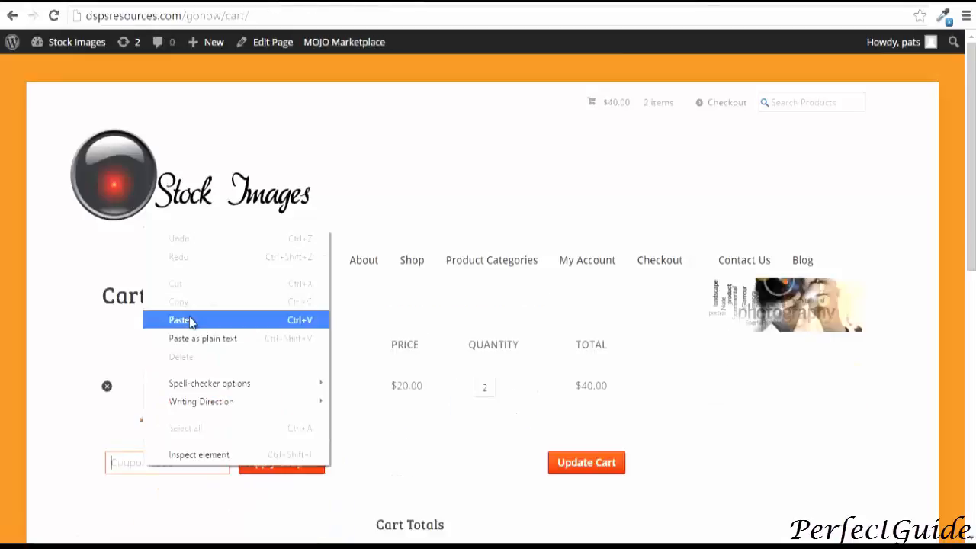
pyautogui.click(189, 321)
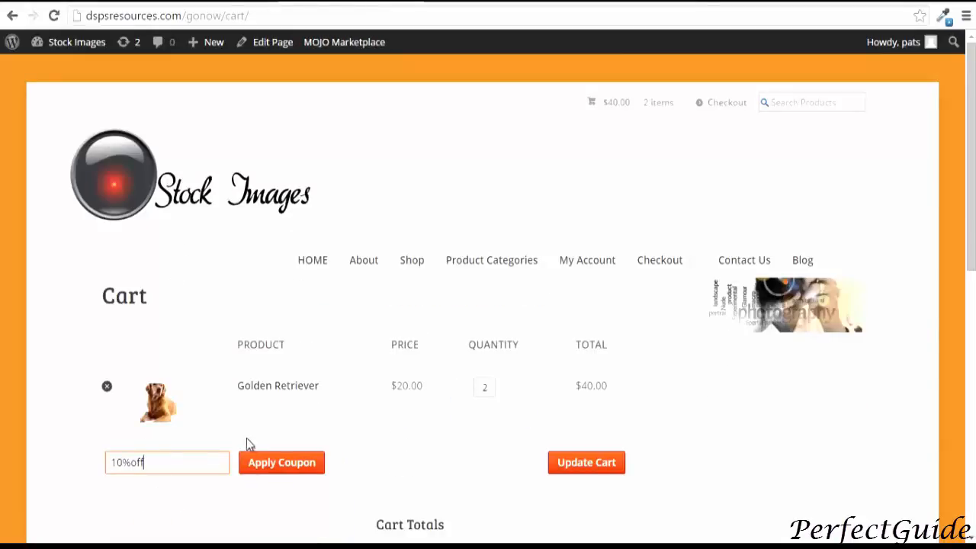
pyautogui.click(255, 467)
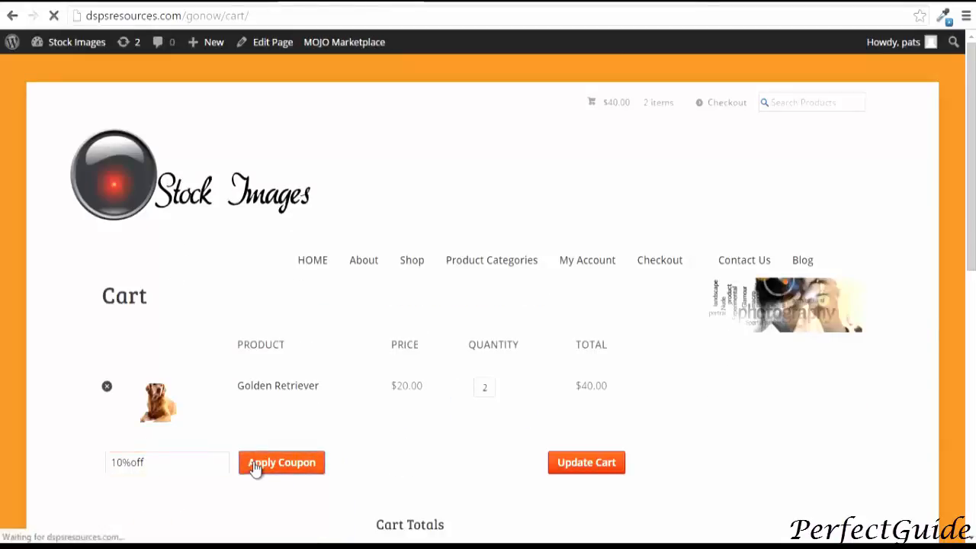
pyautogui.scroll(-4, 251, 467)
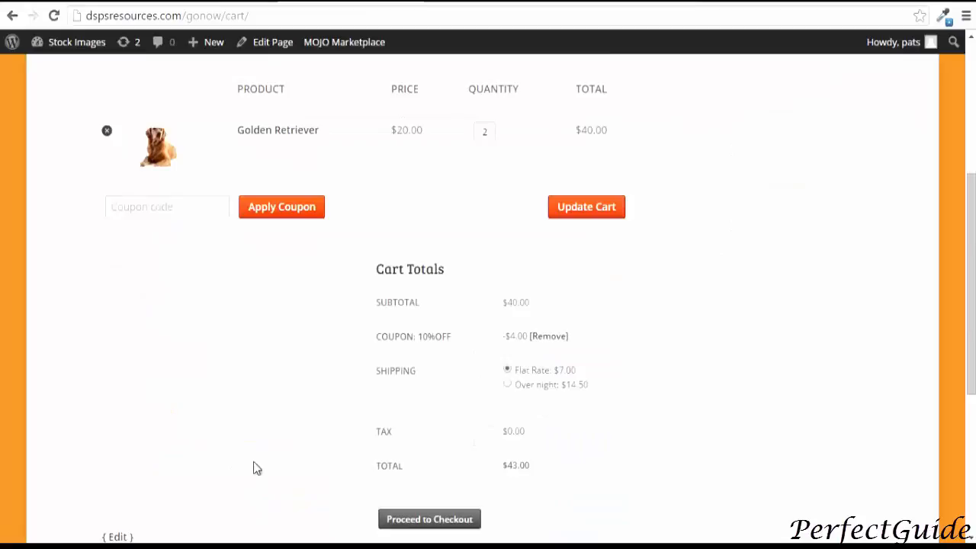
pyautogui.click(106, 129)
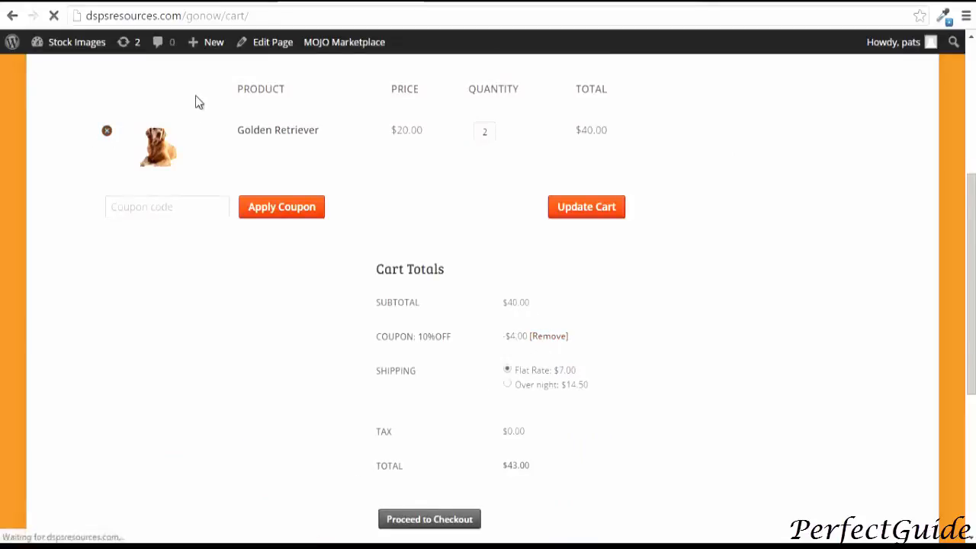
# Copy the freeshipping coupon's code and examine its description and discount type
pyautogui.click(208, 3)
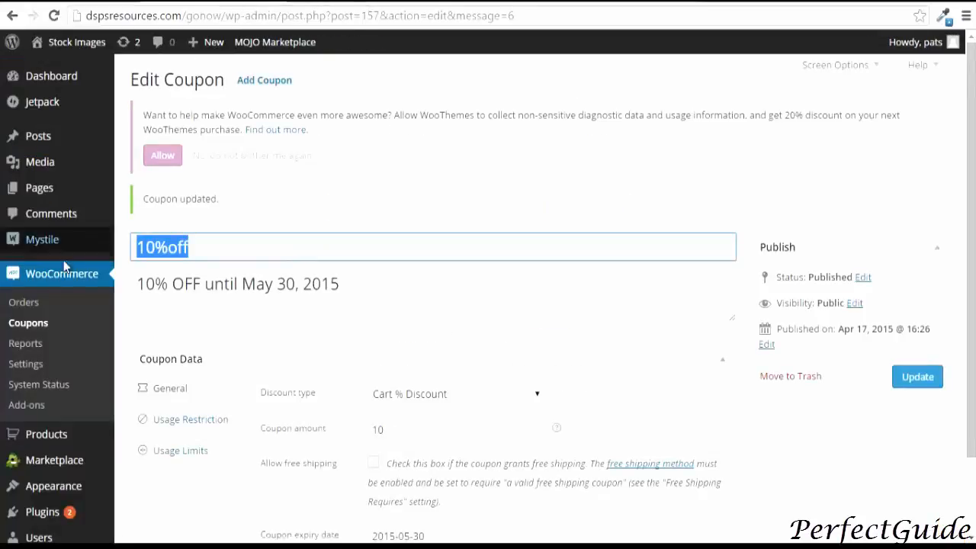
pyautogui.click(22, 326)
pyautogui.click(188, 322)
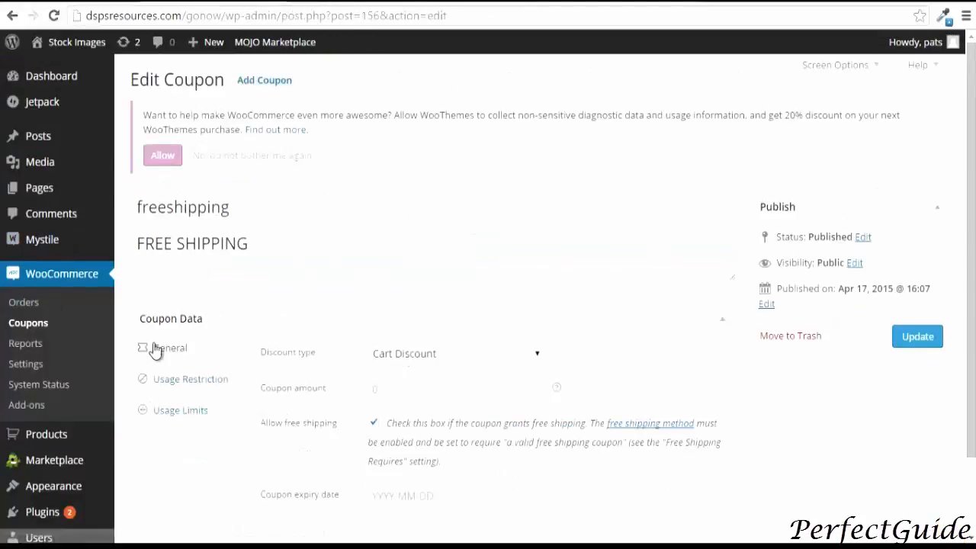
pyautogui.moveTo(234, 206); pyautogui.dragTo(124, 212)
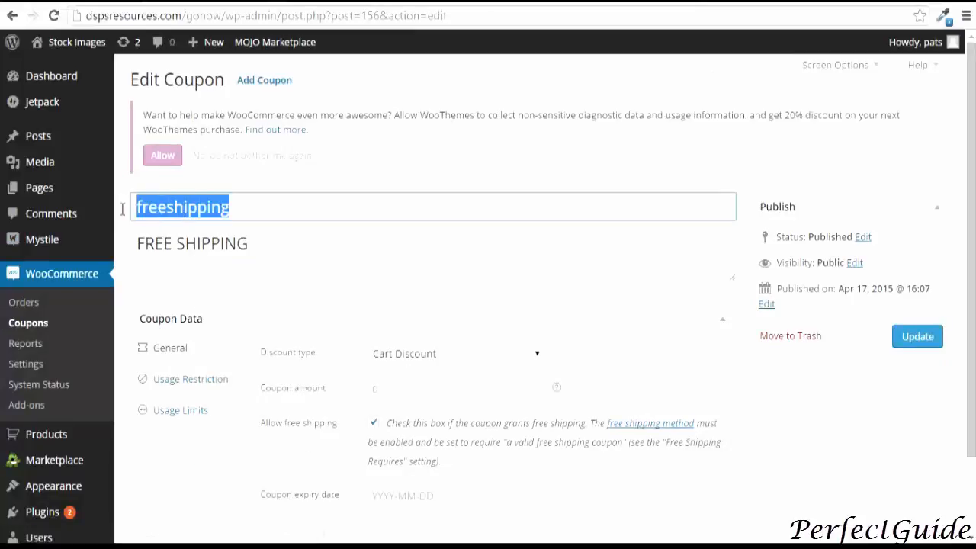
pyautogui.moveTo(266, 244); pyautogui.dragTo(146, 254)
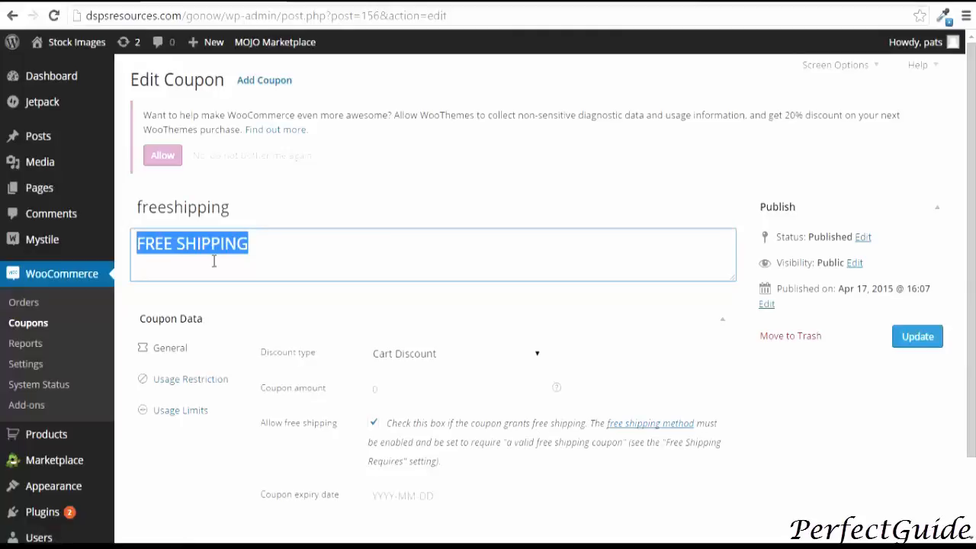
pyautogui.click(384, 355)
pyautogui.click(383, 355)
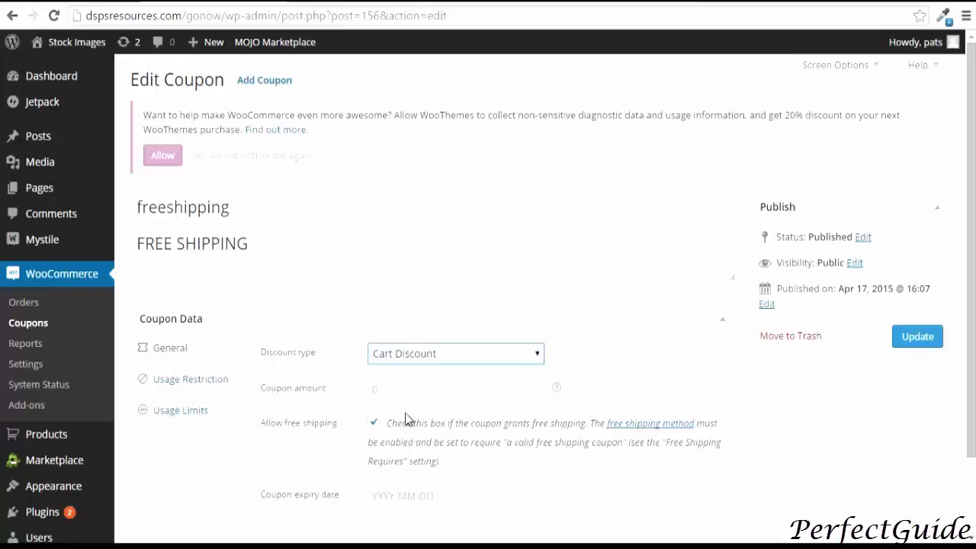
# Review the freeshipping coupon's usage restrictions and usage limits, and update the coupon
pyautogui.click(187, 381)
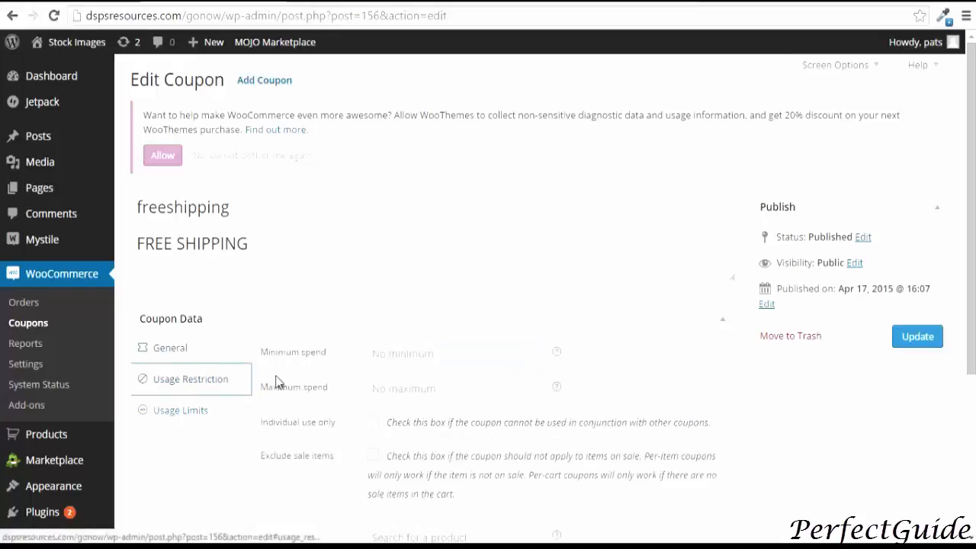
pyautogui.scroll(-2, 385, 377)
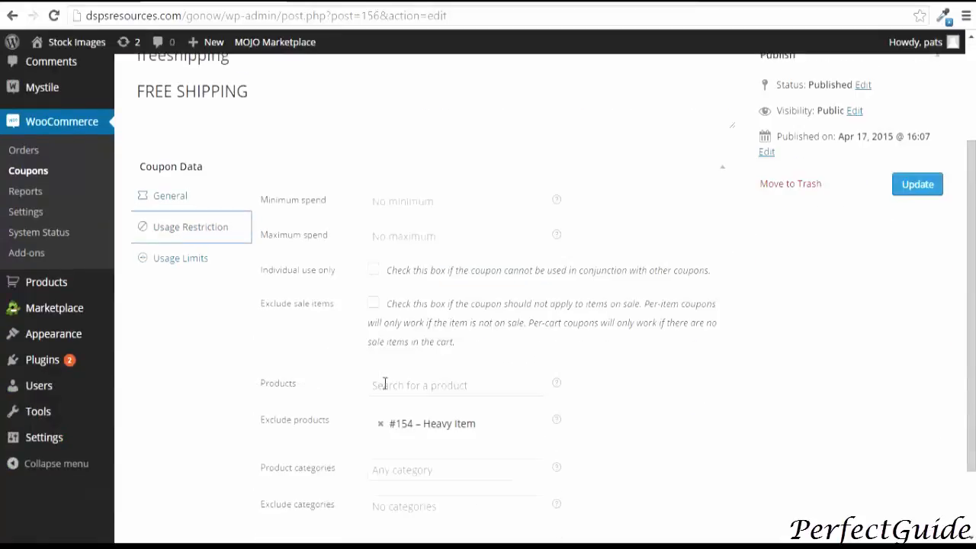
pyautogui.scroll(-1, 384, 383)
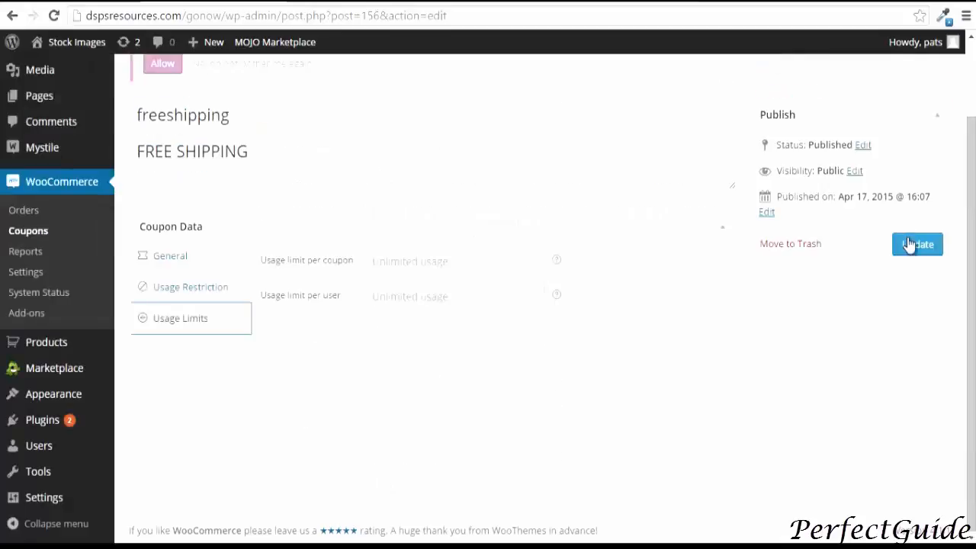
pyautogui.click(911, 244)
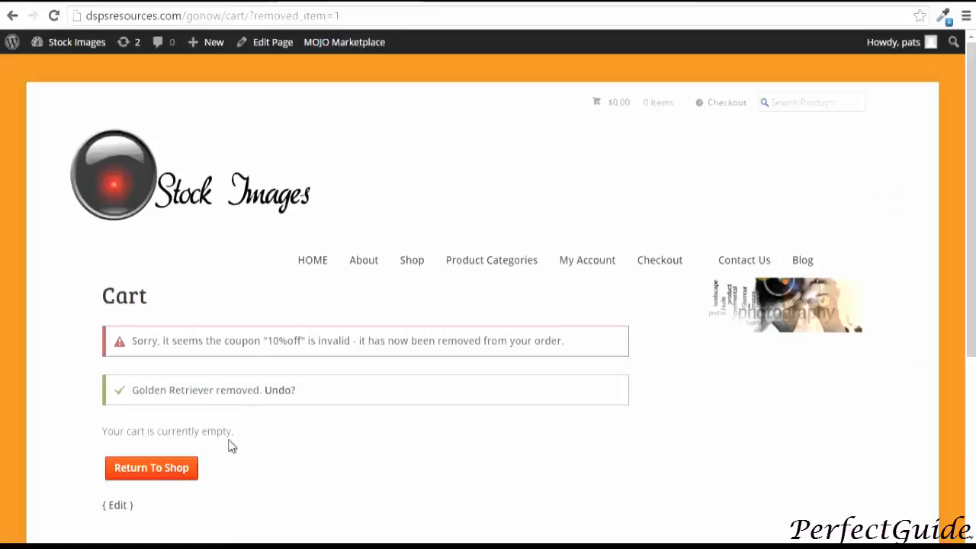
# Add one Cute Kittens product from the shop to the cart
pyautogui.click(135, 468)
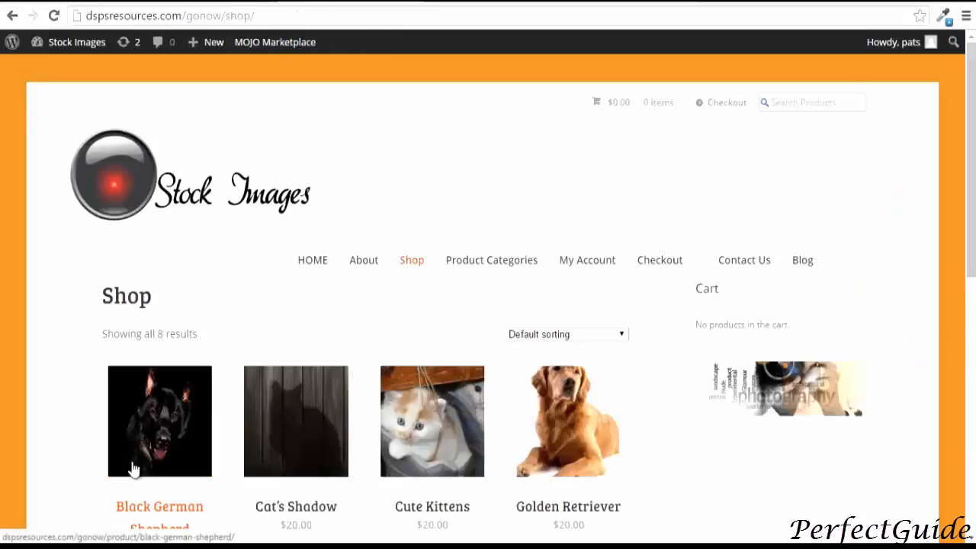
pyautogui.click(416, 404)
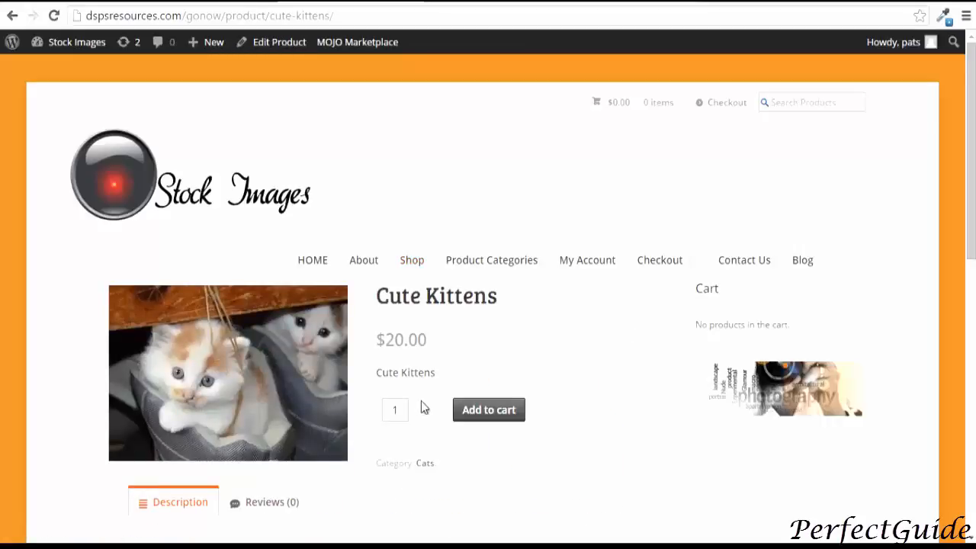
pyautogui.click(416, 268)
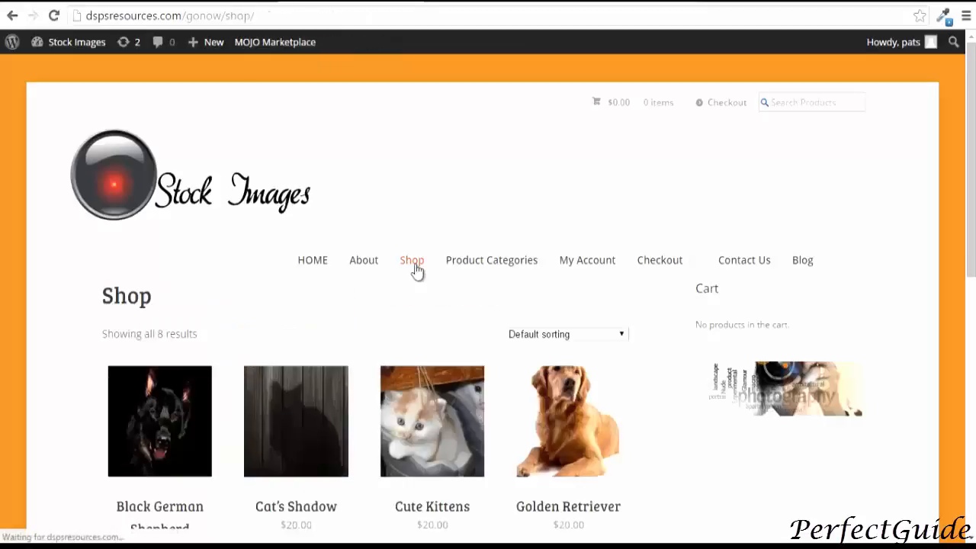
pyautogui.click(422, 416)
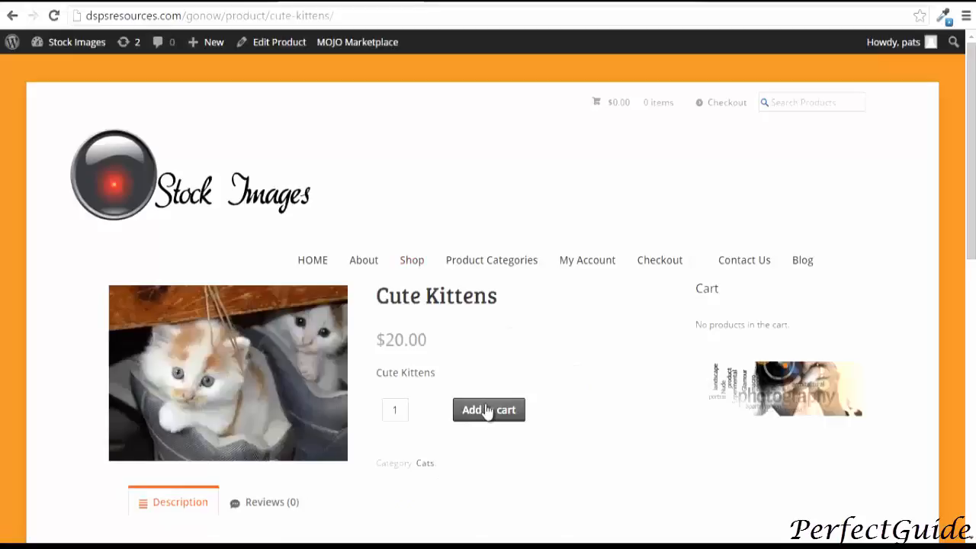
pyautogui.click(488, 412)
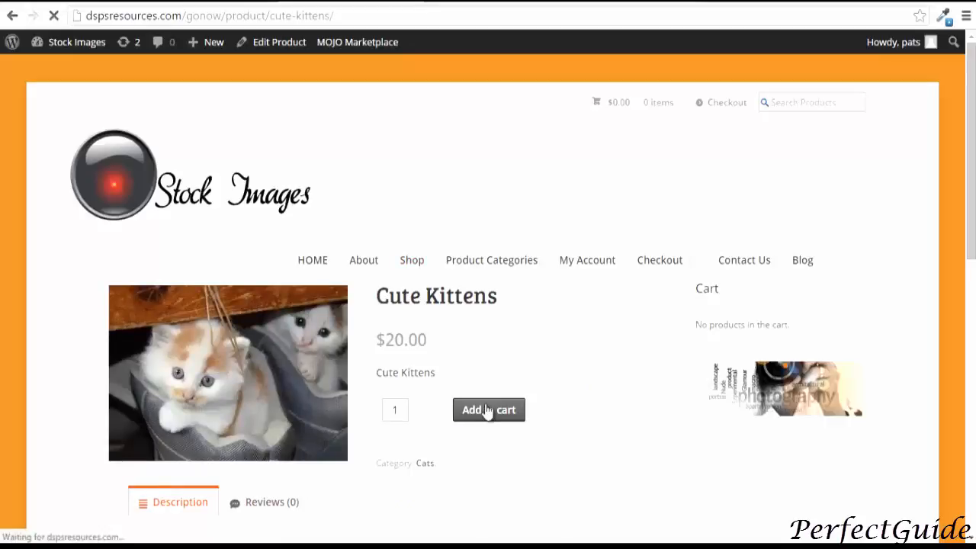
pyautogui.scroll(-1, 357, 432)
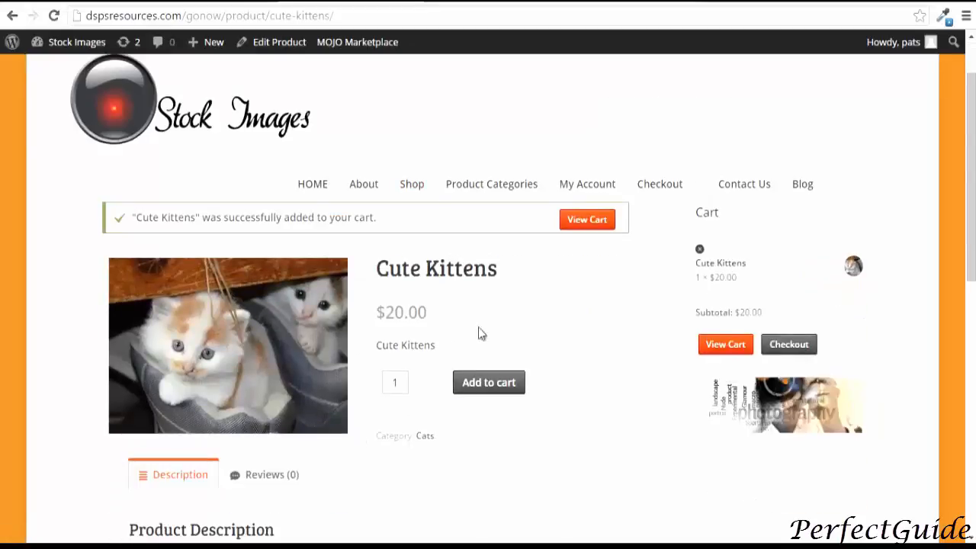
# Apply the freeshipping coupon code to the cart and check the shipping option in the cart totals
pyautogui.click(577, 219)
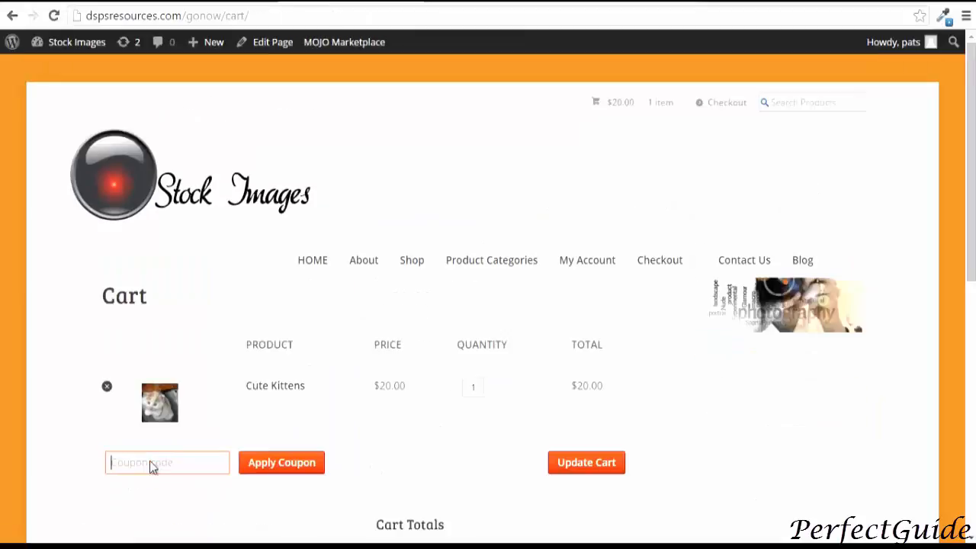
pyautogui.rightClick(150, 463)
pyautogui.click(218, 330)
pyautogui.press('Return')
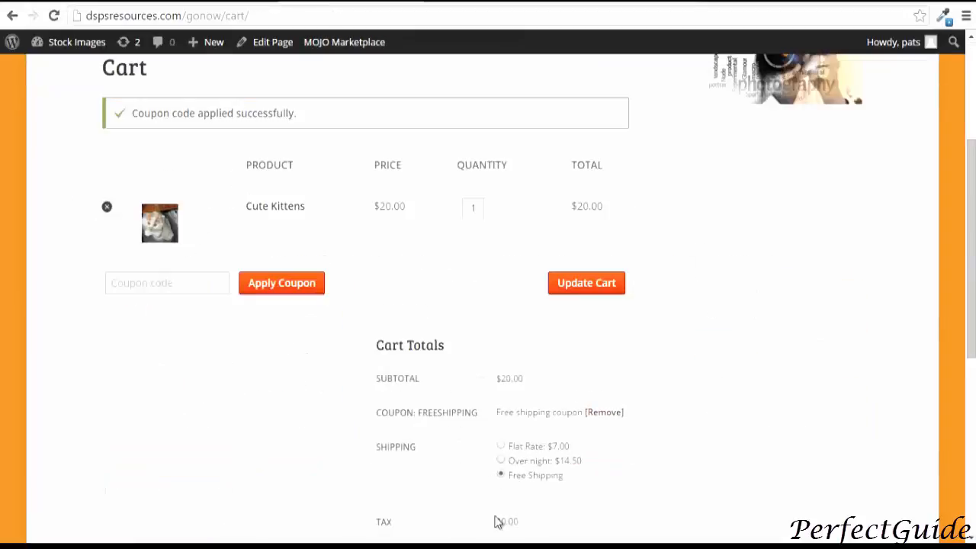
pyautogui.scroll(-3, 569, 447)
pyautogui.scroll(3, 579, 446)
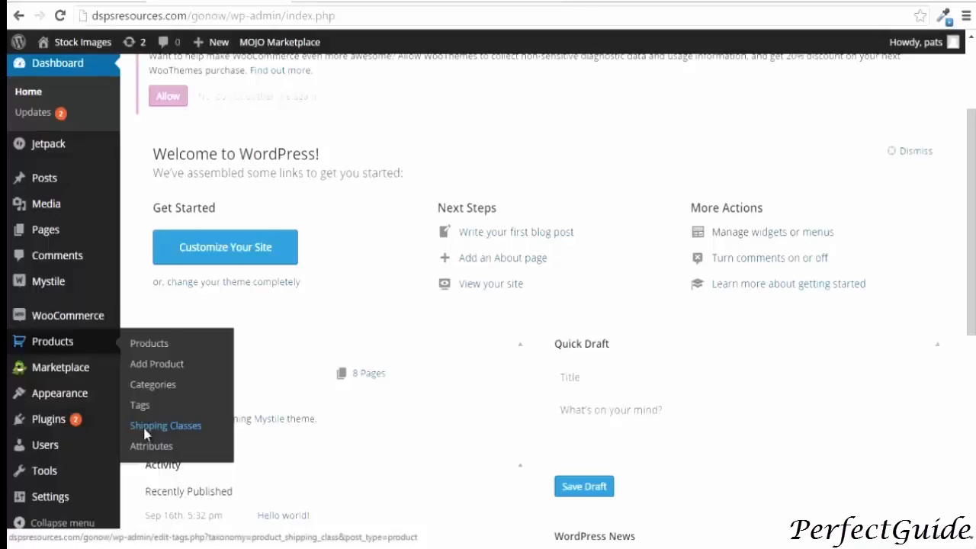
# Add a product shipping class named Over 100 LB with the slug over-100-lb and the description "over 100"
pyautogui.click(147, 433)
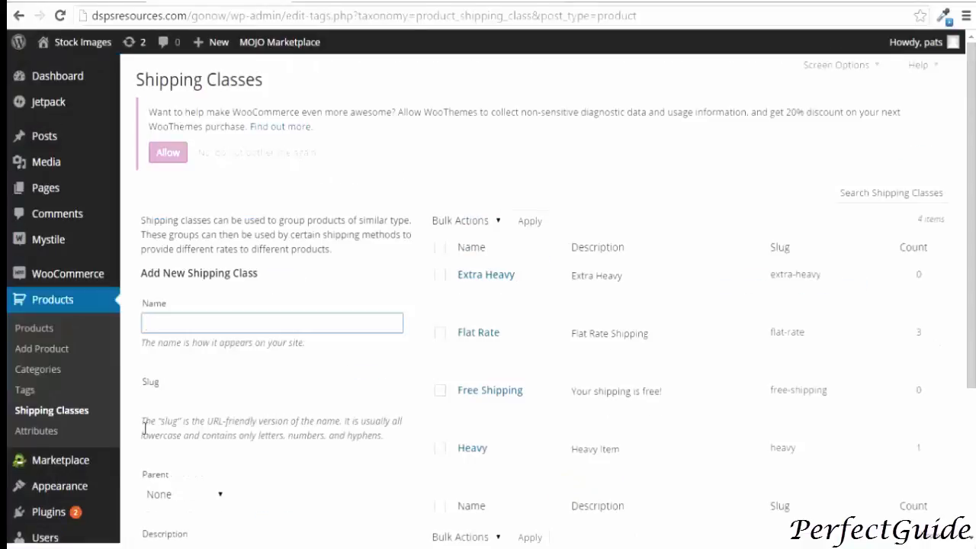
pyautogui.write('Over 100 LB')
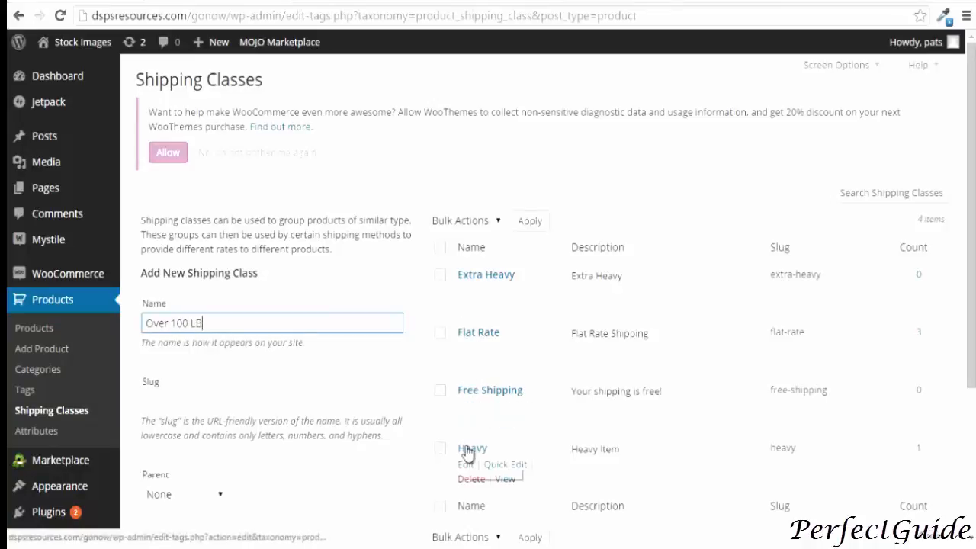
pyautogui.click(147, 400)
pyautogui.write('ove')
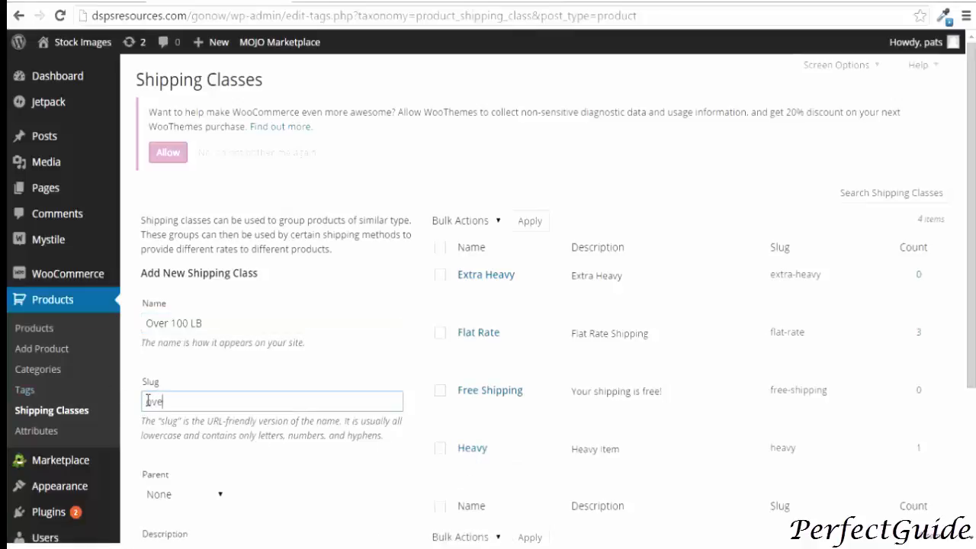
pyautogui.write('r-100-lb')
pyautogui.scroll(-2, 148, 401)
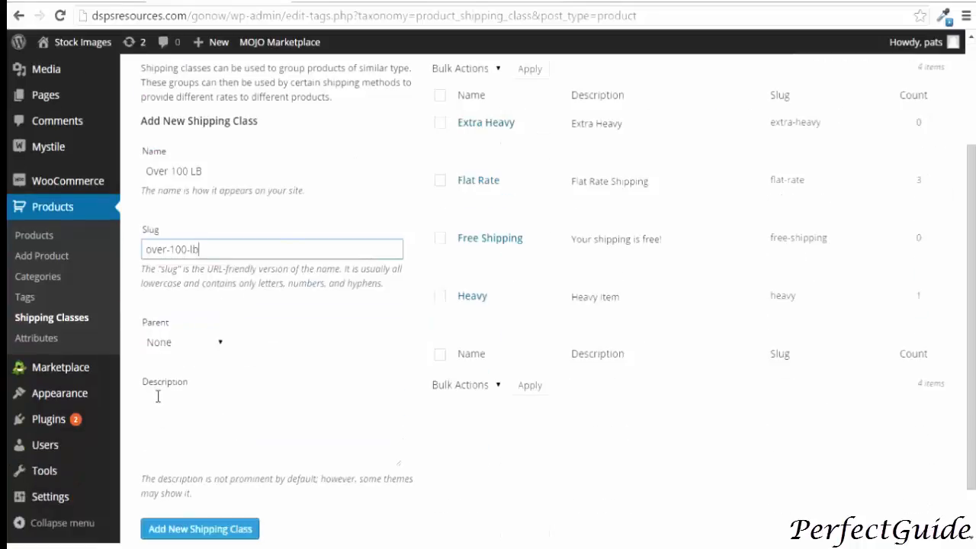
pyautogui.click(157, 397)
pyautogui.write('over')
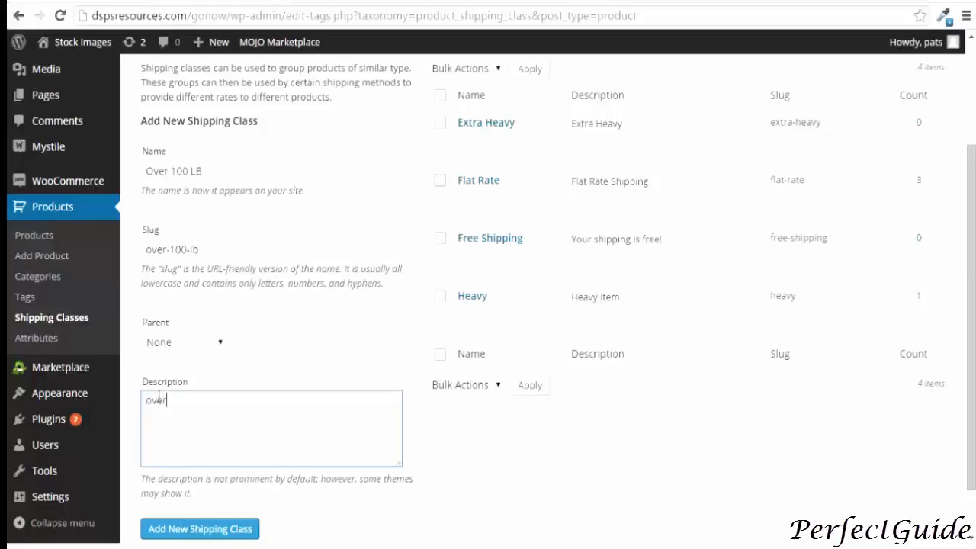
pyautogui.write(' 100')
pyautogui.click(182, 537)
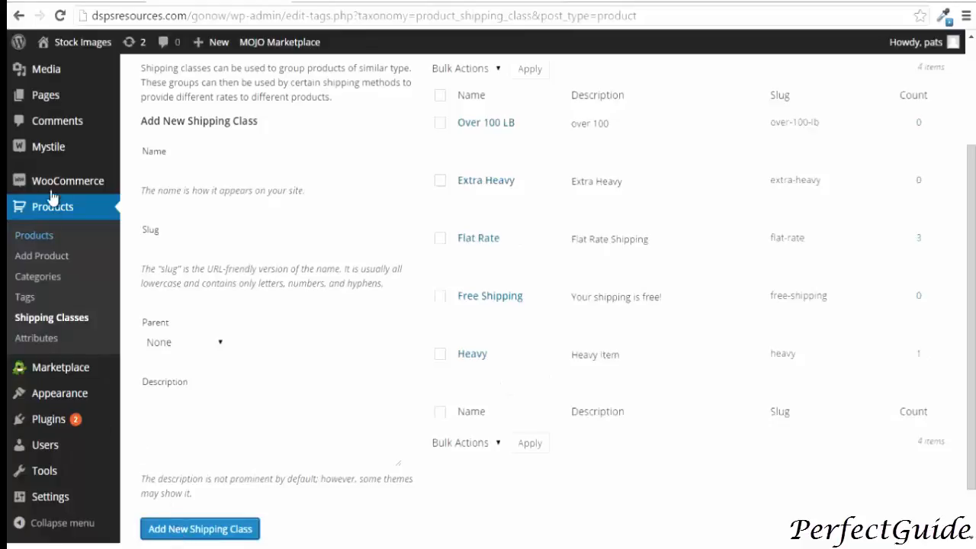
# Open the WooCommerce shipping settings and look over the general shipping options
pyautogui.moveTo(53, 190)
pyautogui.moveTo(90, 185)
pyautogui.click(146, 244)
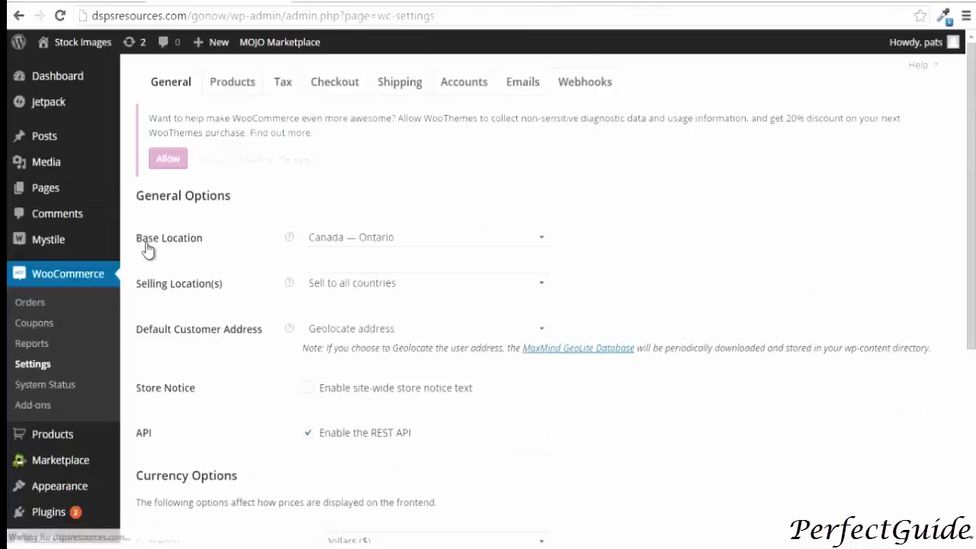
pyautogui.click(397, 84)
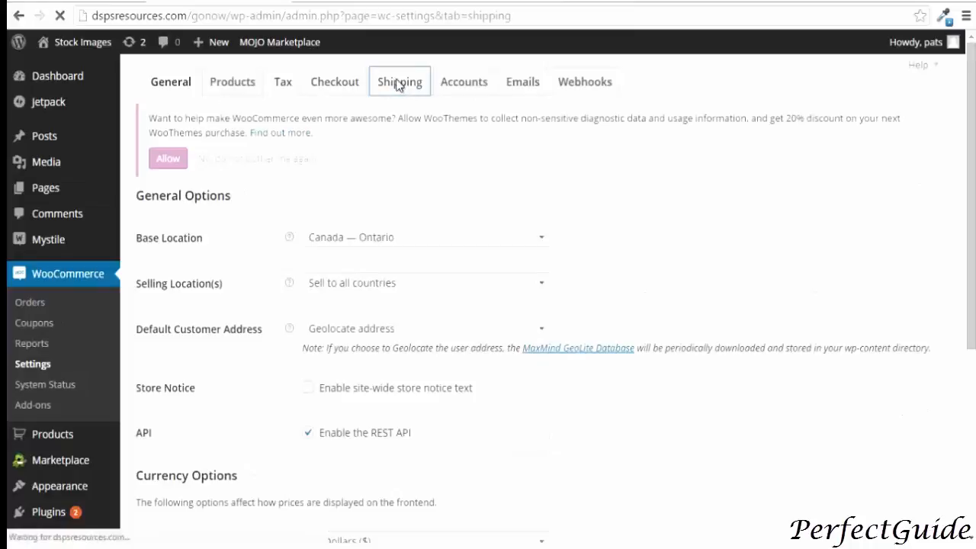
pyautogui.scroll(-1, 222, 301)
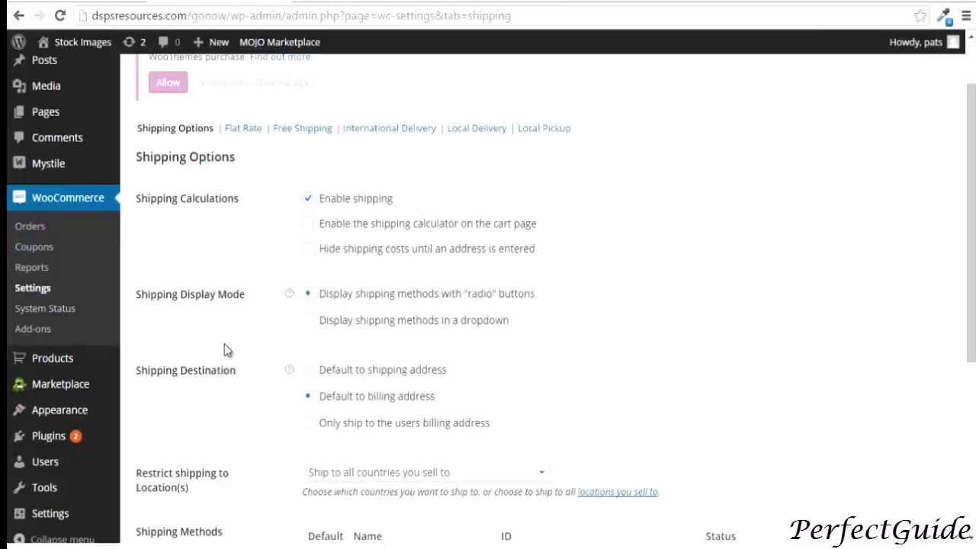
# Review the shipping display, destination and method options, and save the general shipping options
pyautogui.scroll(-1, 225, 350)
pyautogui.scroll(-1, 225, 350)
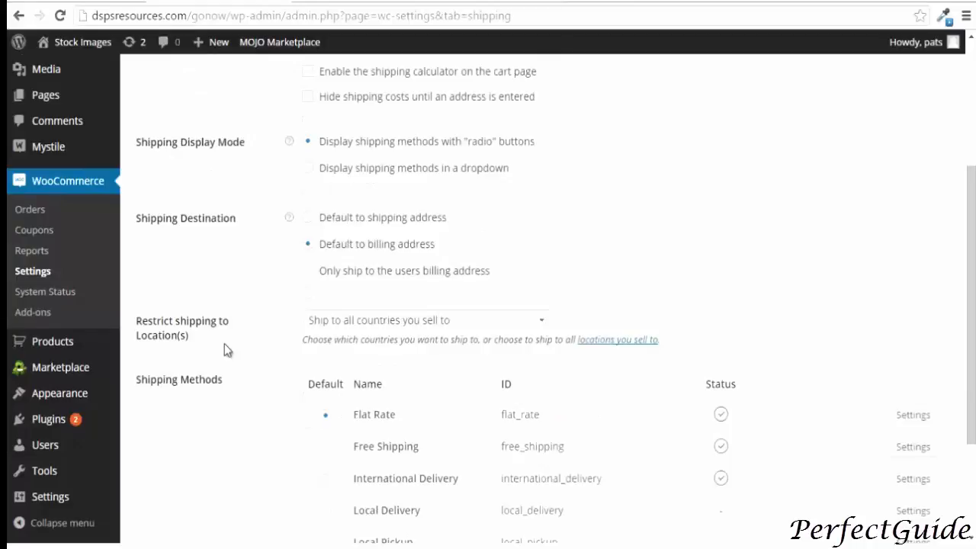
pyautogui.scroll(1, 225, 345)
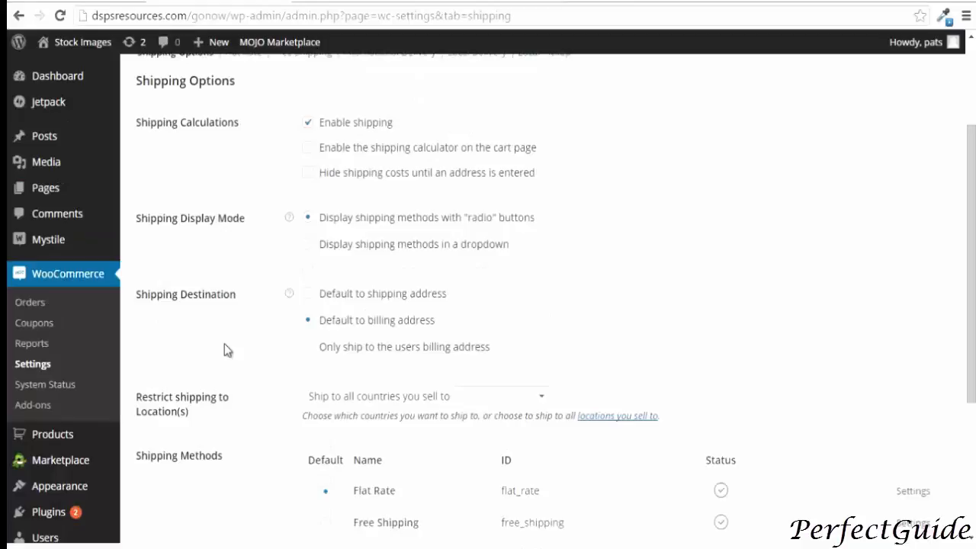
pyautogui.scroll(-1, 224, 350)
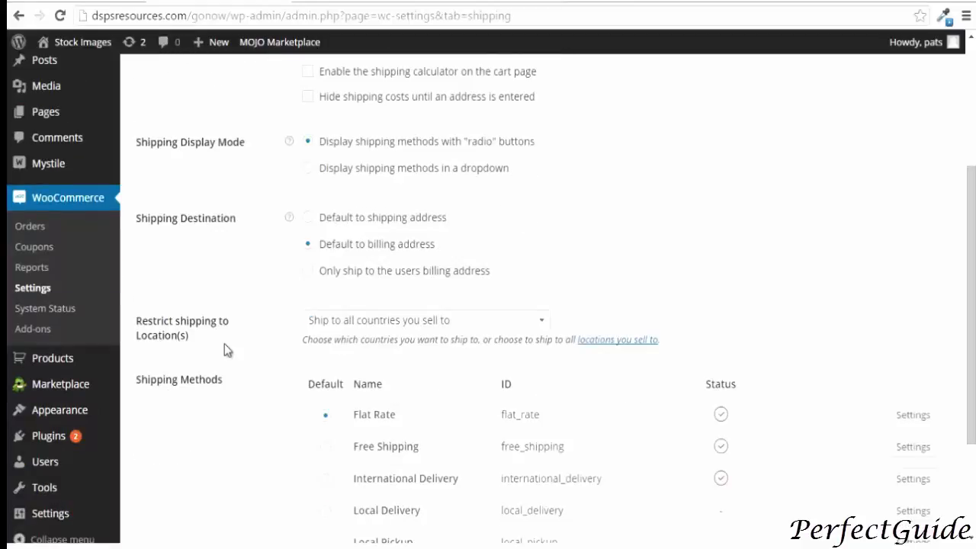
pyautogui.scroll(-2, 224, 343)
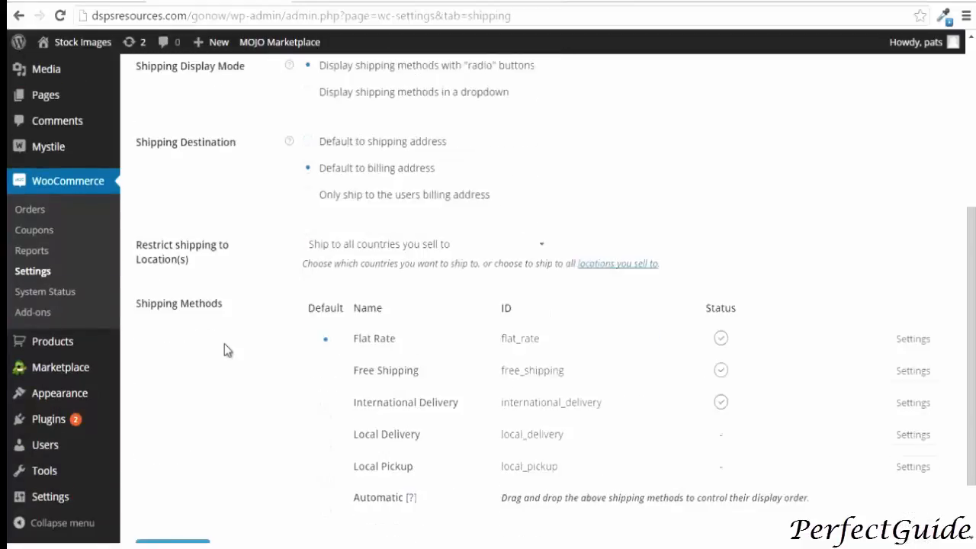
pyautogui.scroll(-1, 203, 399)
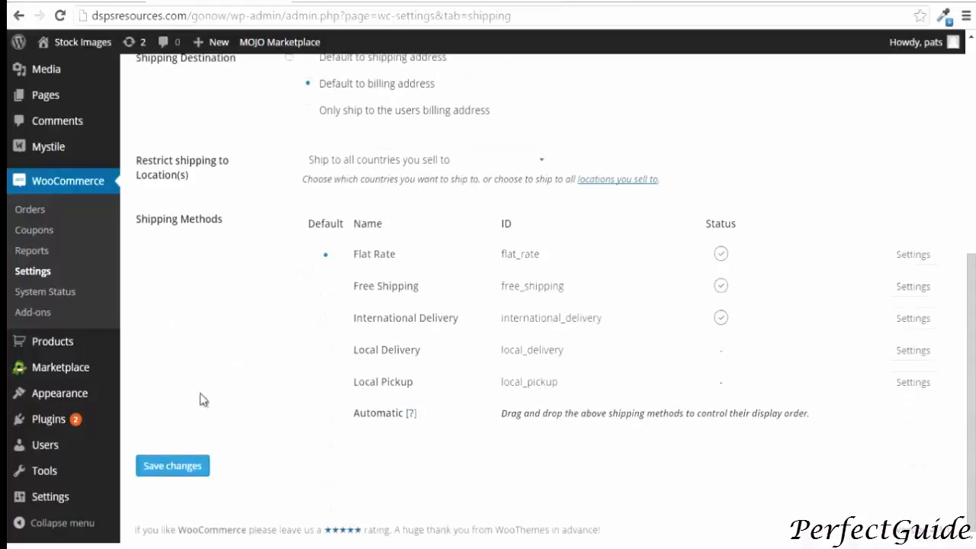
pyautogui.click(184, 473)
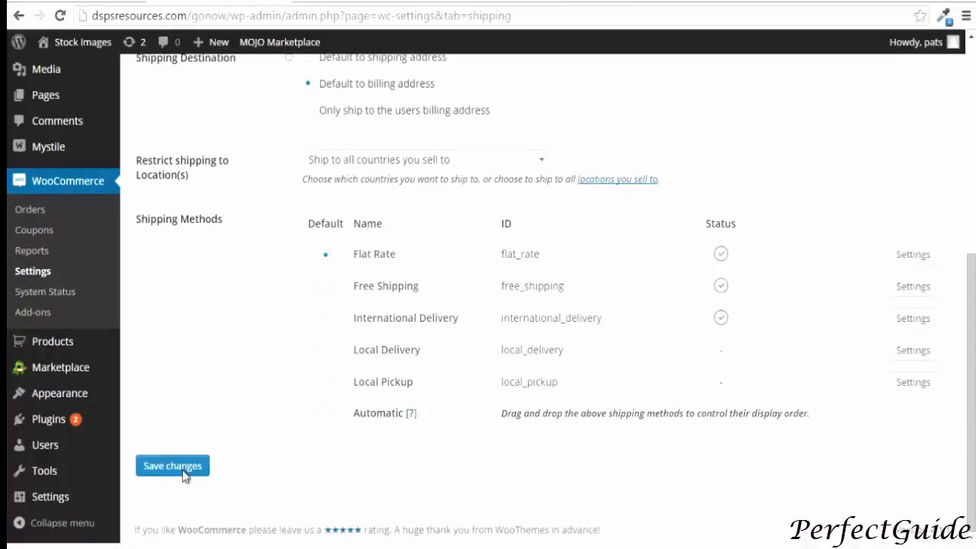
pyautogui.click(183, 474)
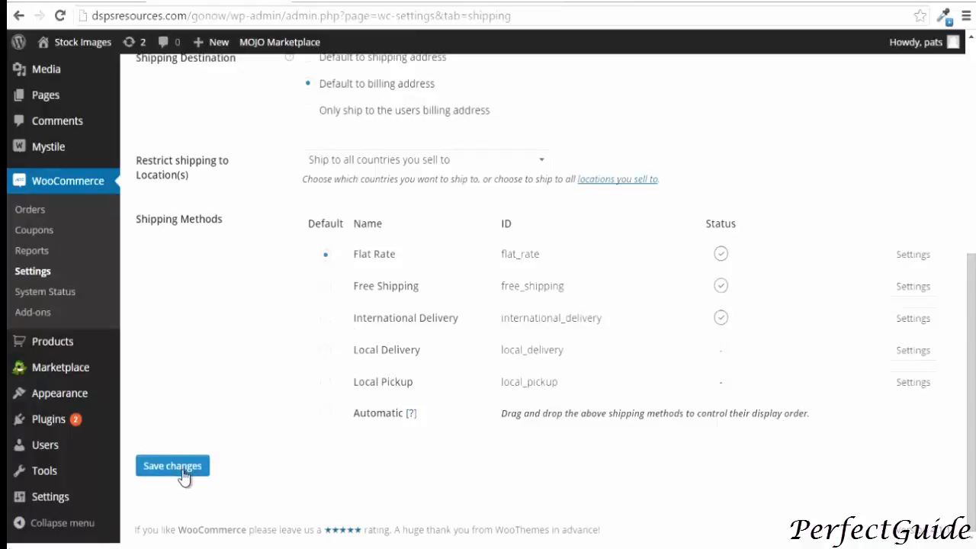
pyautogui.click(185, 468)
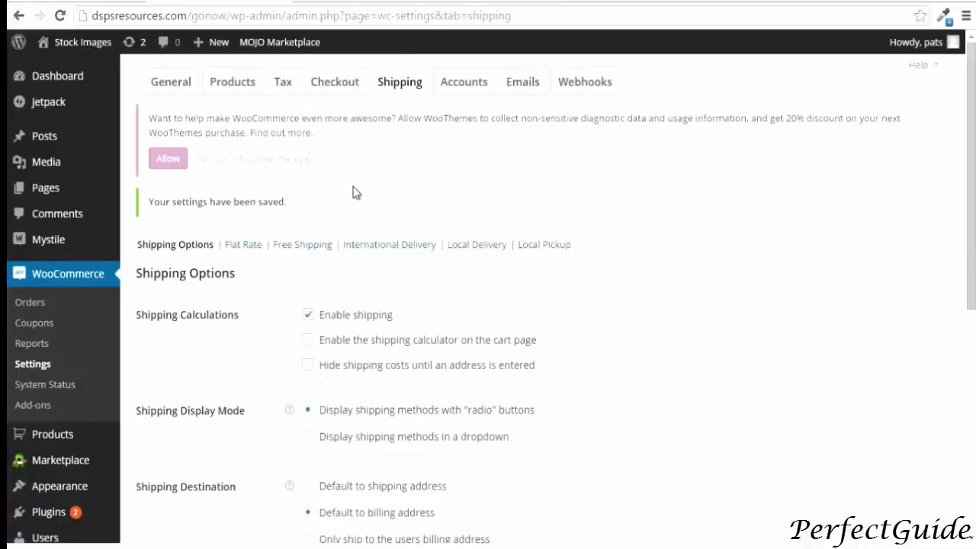
# Open the Flat Rate shipping settings and look over the cost per order, shipping class costs, handling fee and add-on rates
pyautogui.click(236, 249)
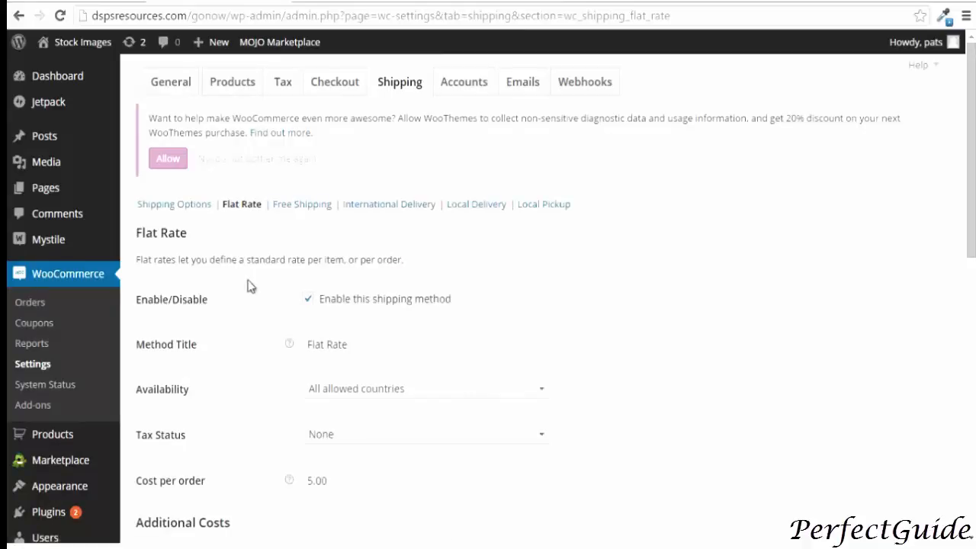
pyautogui.scroll(-2, 252, 396)
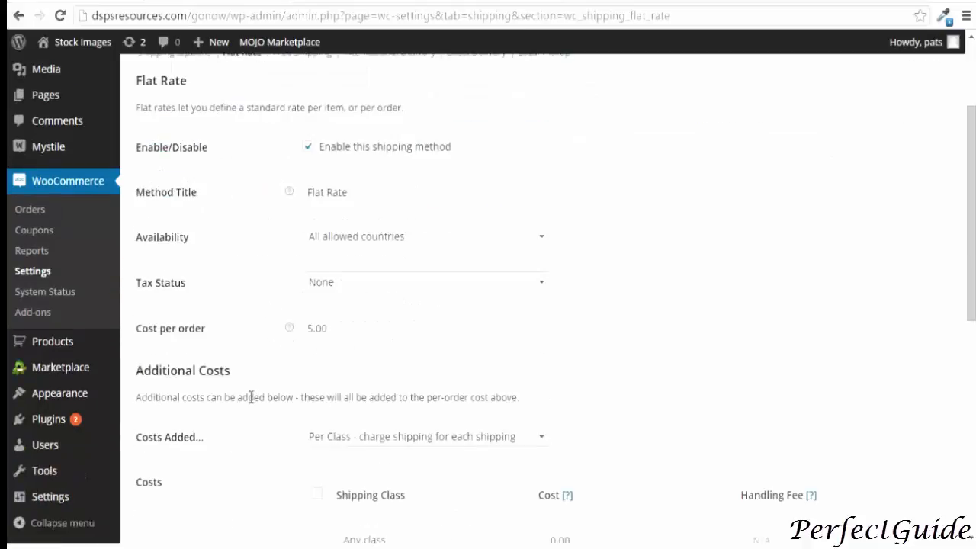
pyautogui.scroll(-1, 252, 399)
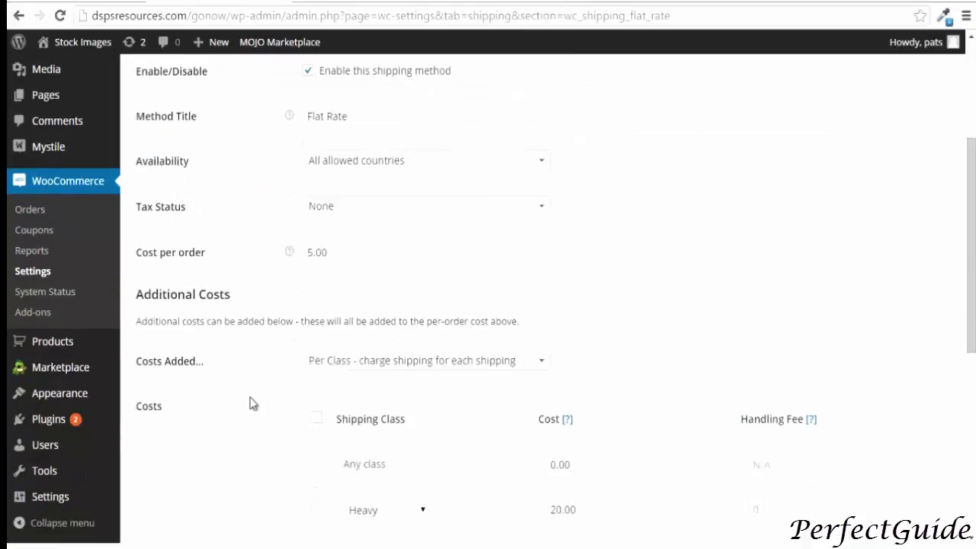
pyautogui.scroll(-1, 254, 404)
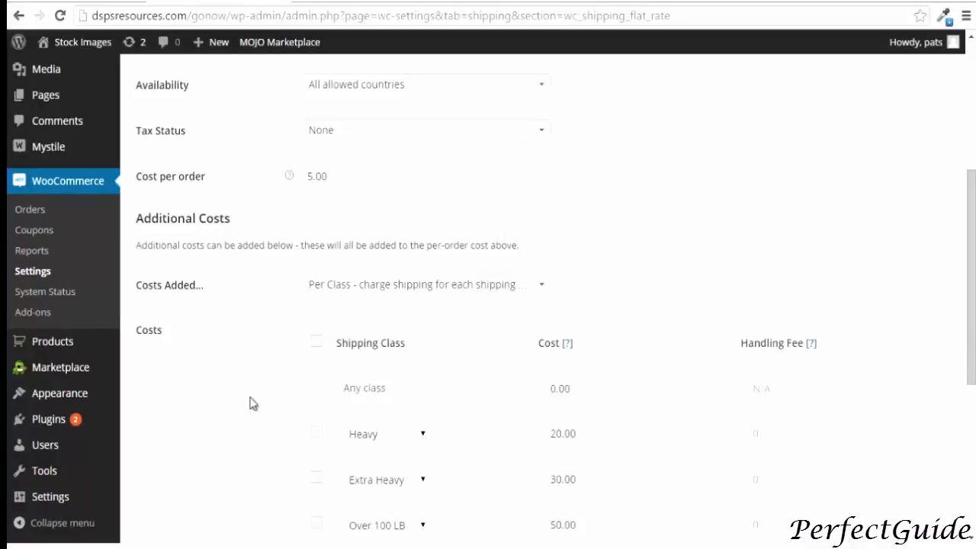
pyautogui.scroll(-1, 254, 403)
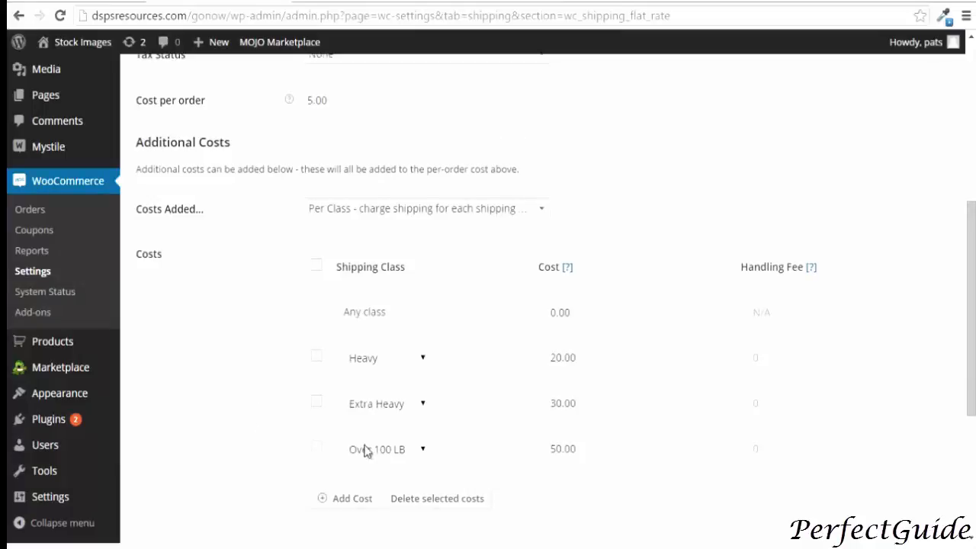
pyautogui.scroll(-1, 578, 448)
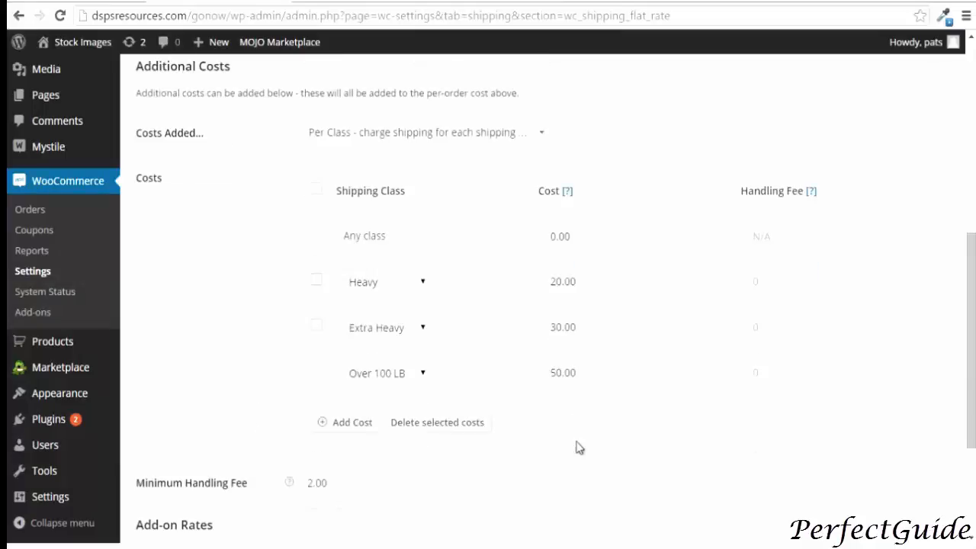
pyautogui.scroll(-1, 578, 447)
pyautogui.scroll(-1, 577, 447)
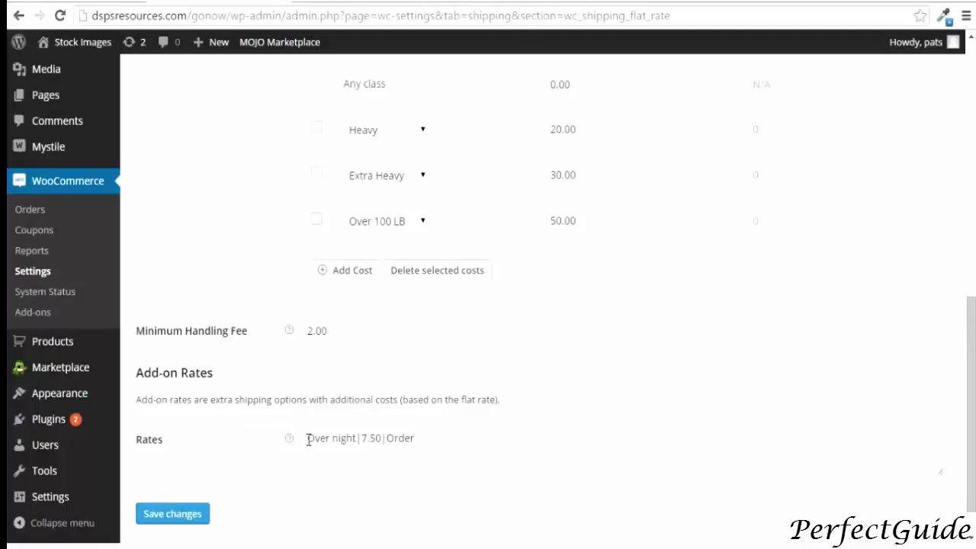
# Examine the parts of the Over night add-on rate entry and save the Flat Rate settings
pyautogui.moveTo(309, 440); pyautogui.dragTo(389, 437)
pyautogui.click(387, 438)
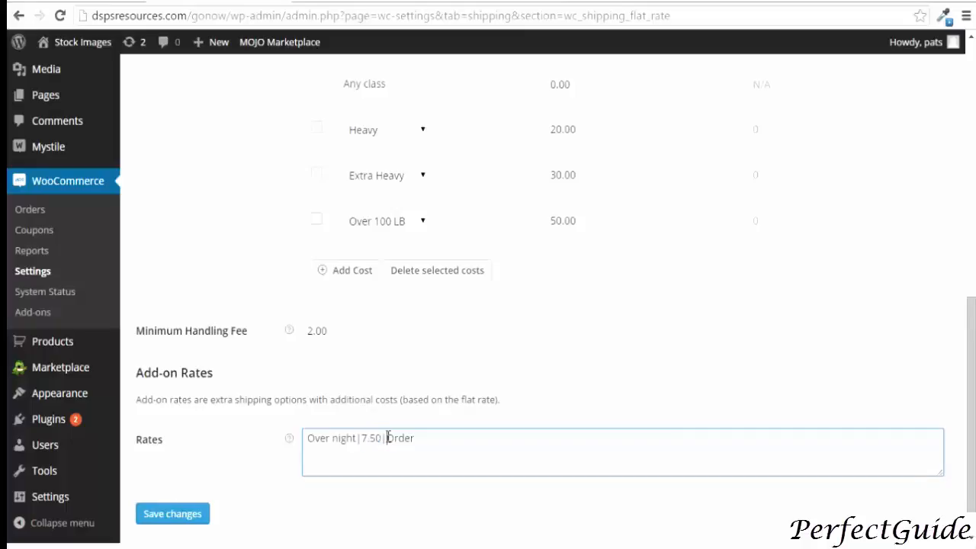
pyautogui.doubleClick(387, 438)
pyautogui.click(172, 514)
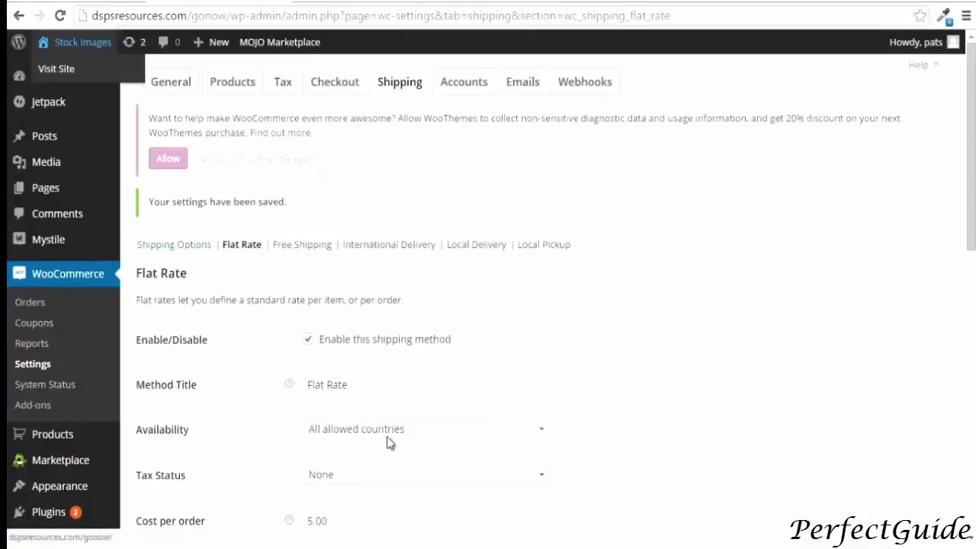
# Set the shipping class of the Heavy Item product to Heavy and update the product
pyautogui.moveTo(52, 434)
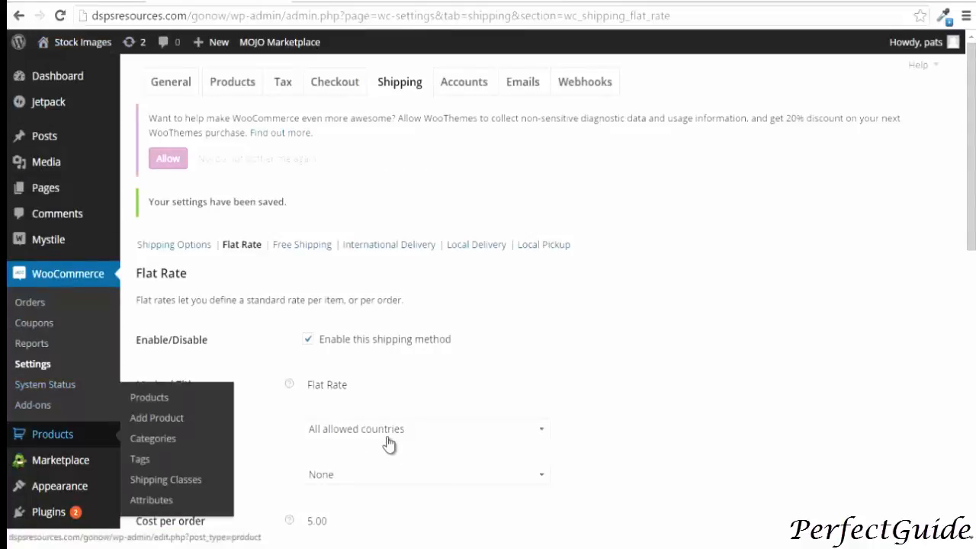
pyautogui.click(149, 397)
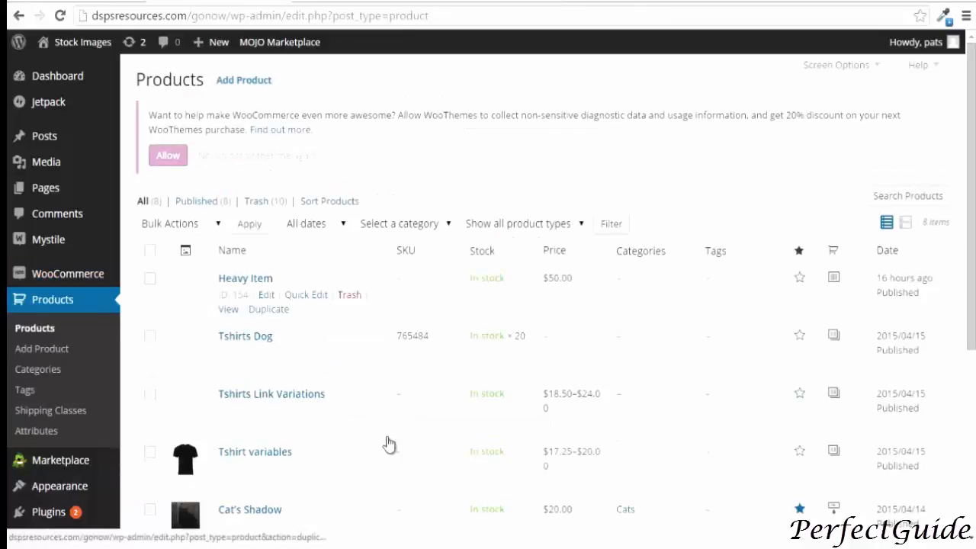
pyautogui.click(246, 279)
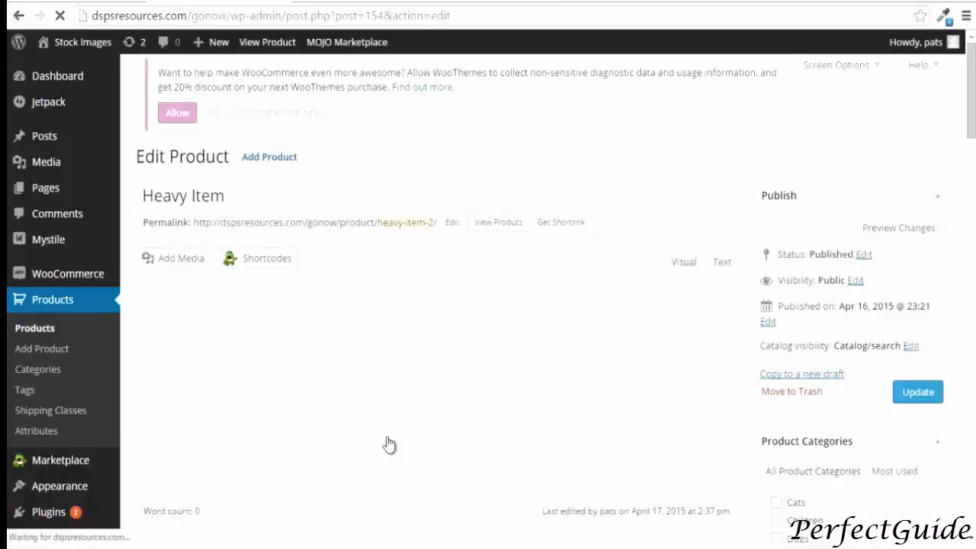
pyautogui.scroll(-8, 389, 444)
pyautogui.scroll(2, 389, 444)
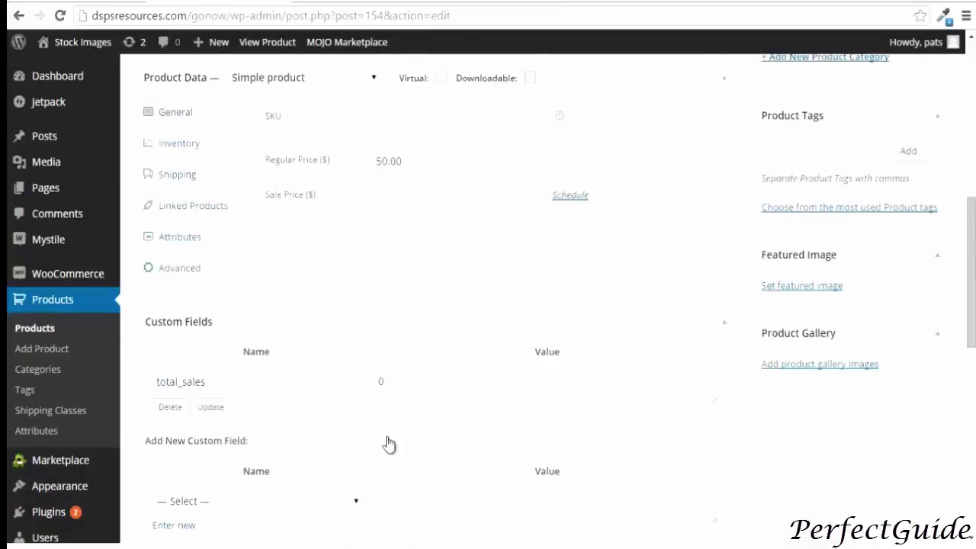
pyautogui.click(177, 174)
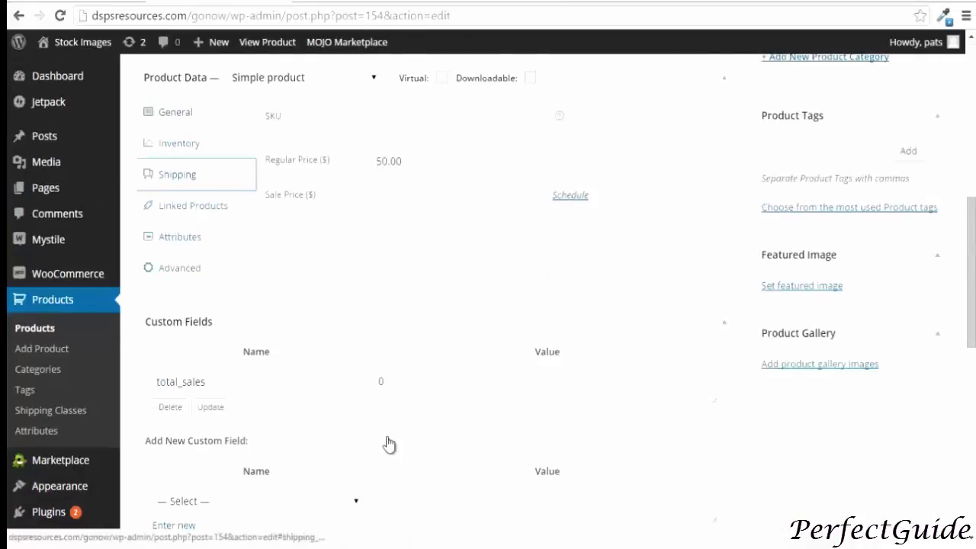
pyautogui.click(457, 196)
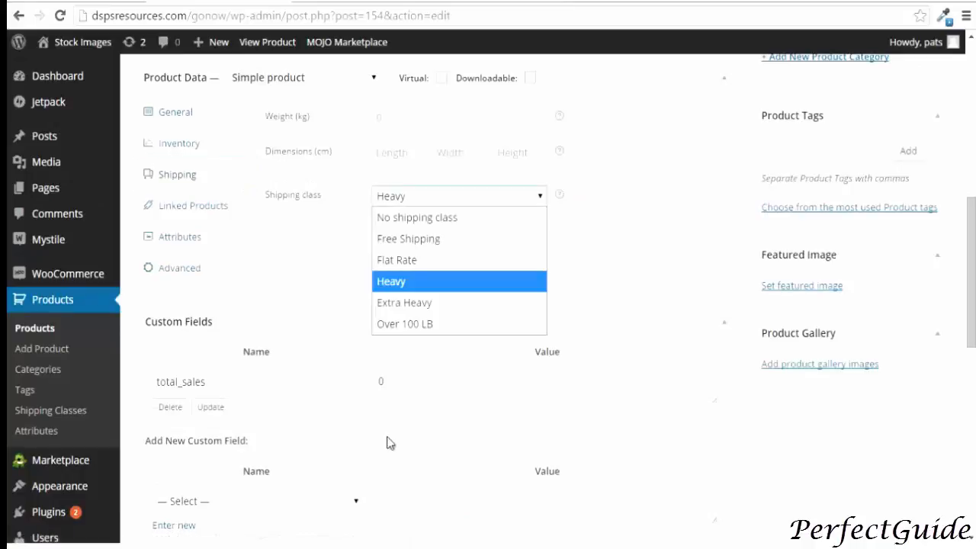
pyautogui.click(458, 280)
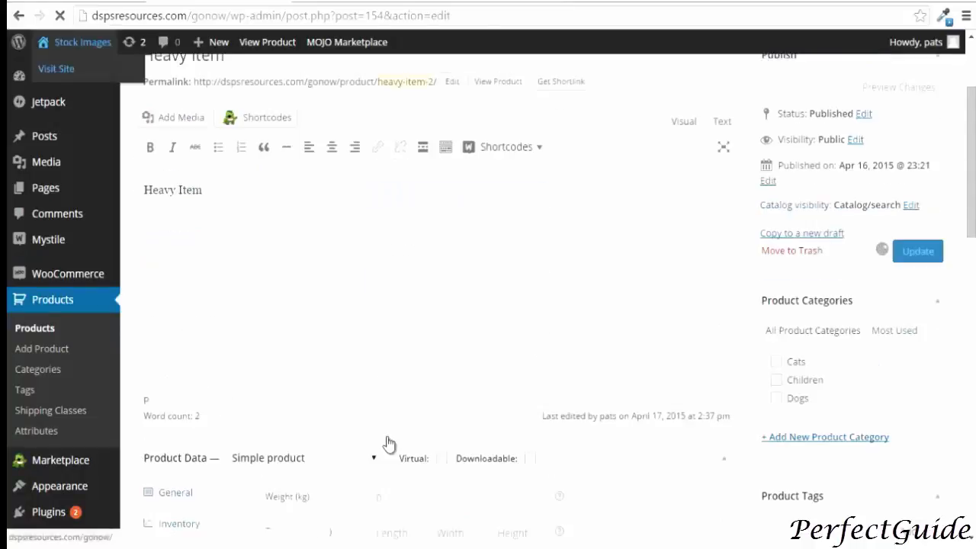
# Open the storefront in a new tab and view the shipping costs in the cart totals
pyautogui.rightClick(66, 68)
pyautogui.click(123, 78)
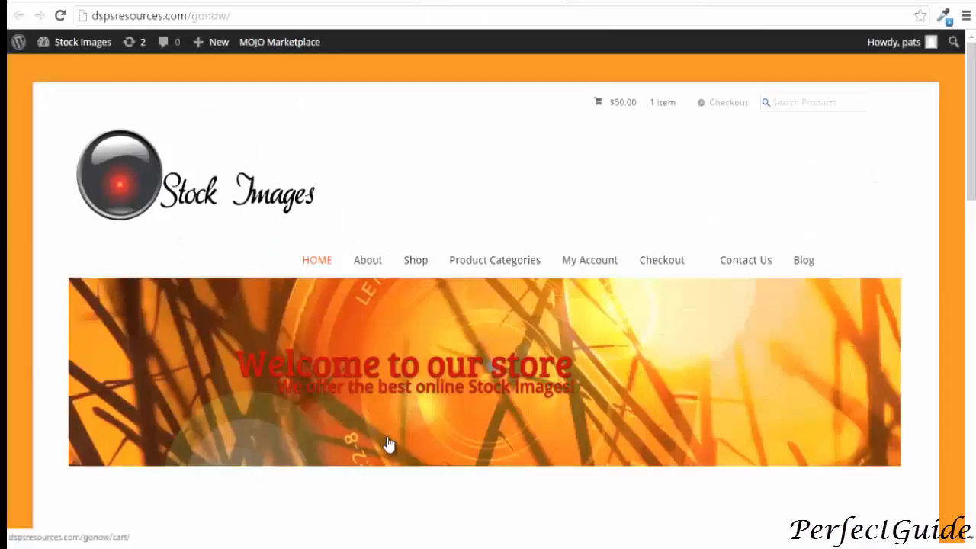
pyautogui.click(388, 444)
pyautogui.scroll(-4, 387, 445)
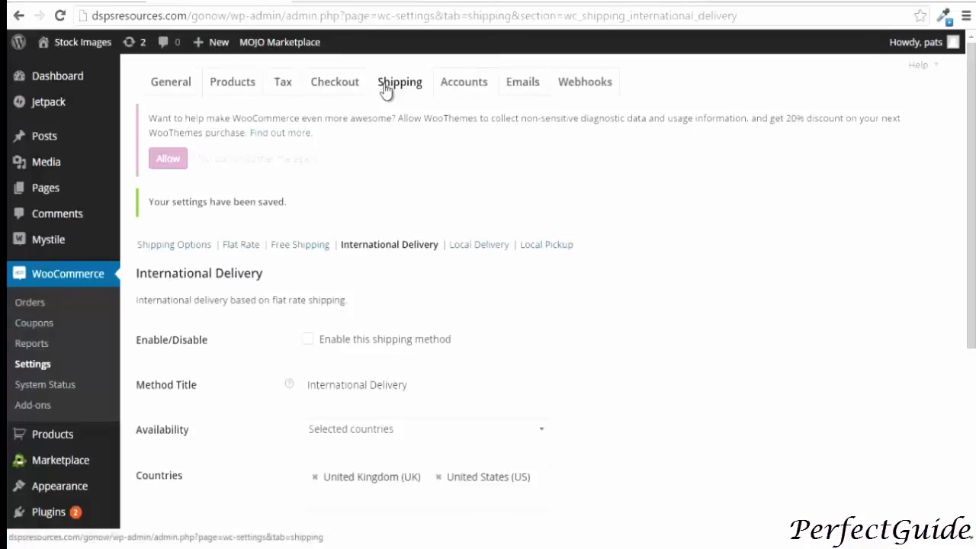
# Compare the Flat Rate order cost, shipping class costs and handling fee with the flat rate charged in the cart
pyautogui.click(241, 246)
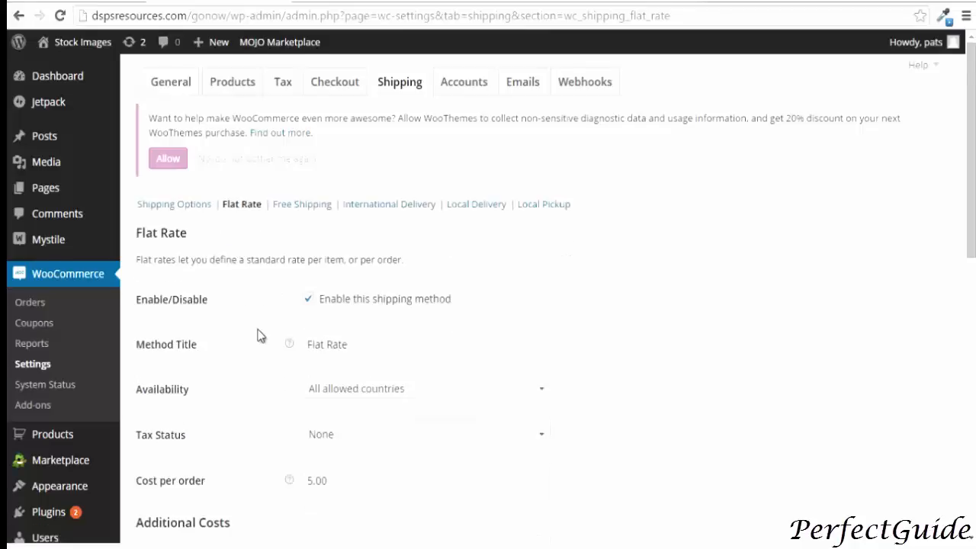
pyautogui.scroll(-3, 258, 334)
pyautogui.scroll(-3, 258, 337)
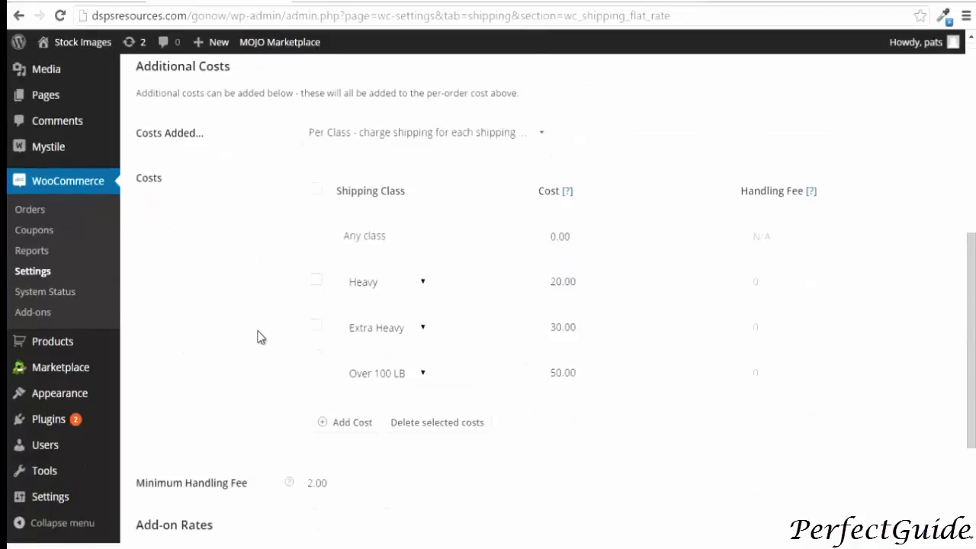
pyautogui.scroll(-1, 258, 337)
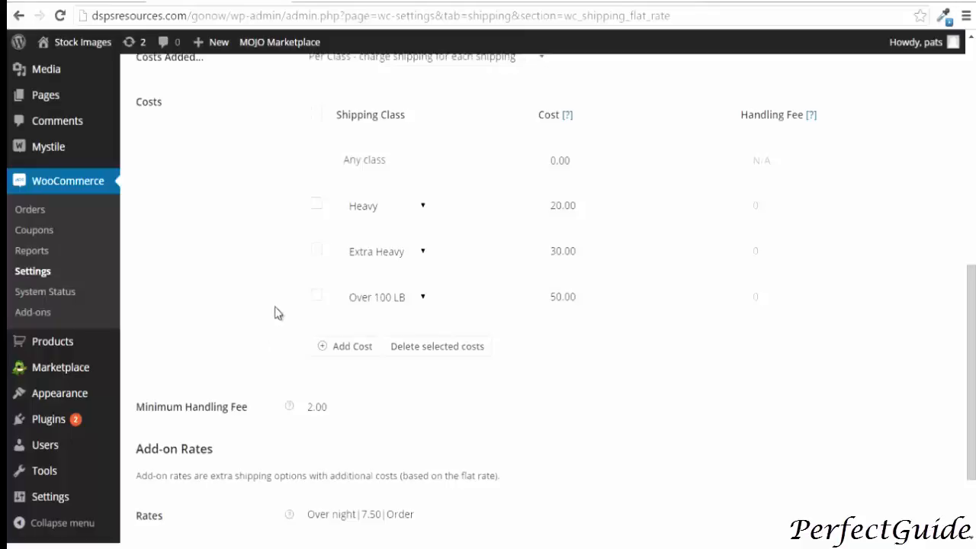
pyautogui.click(358, 4)
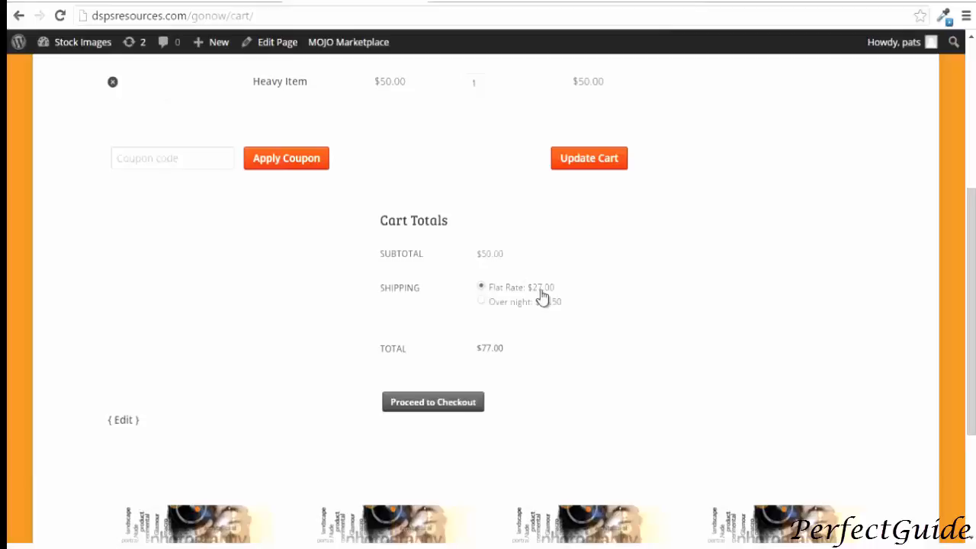
# Check the Over night add-on rate in the Flat Rate settings against the overnight shipping option in the cart
pyautogui.click(202, 4)
pyautogui.scroll(-3, 331, 331)
pyautogui.click(359, 391)
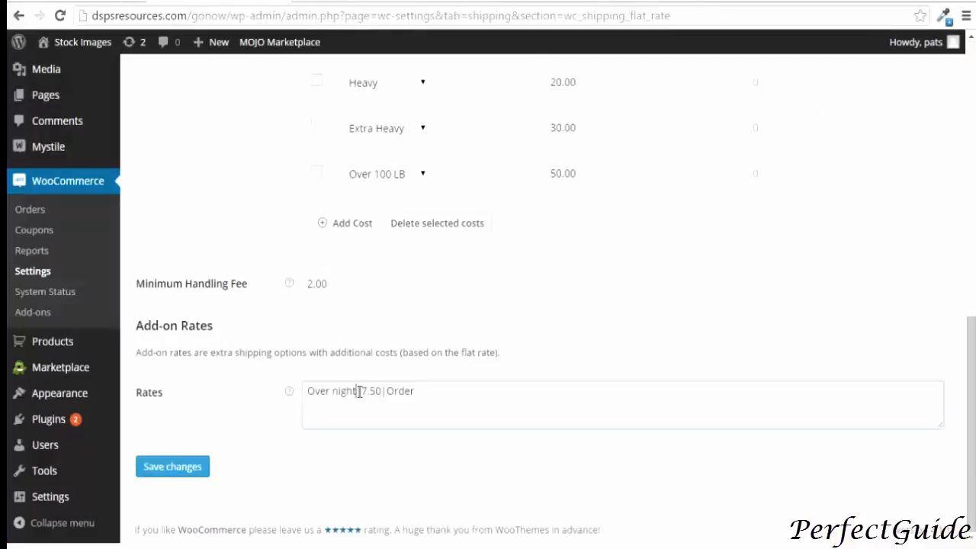
pyautogui.moveTo(360, 391); pyautogui.dragTo(383, 391)
pyautogui.click(333, 6)
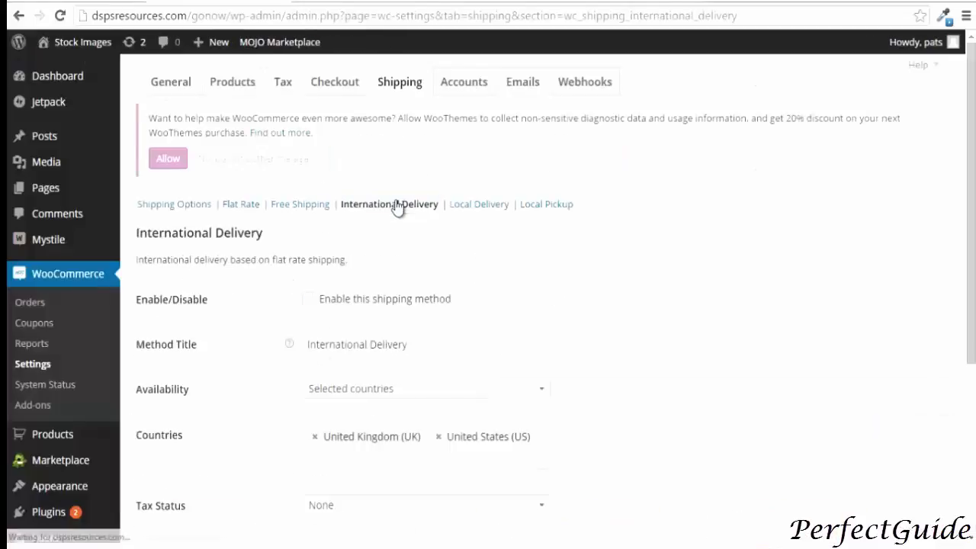
# Open the International Delivery shipping settings and examine the selected countries, cost and handling fees
pyautogui.scroll(-3, 382, 213)
pyautogui.scroll(-1, 381, 213)
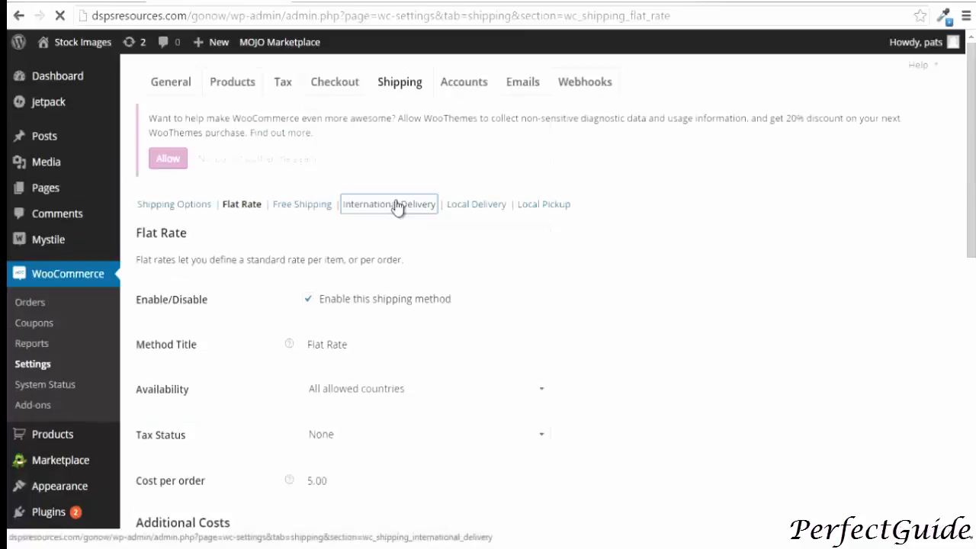
pyautogui.click(396, 207)
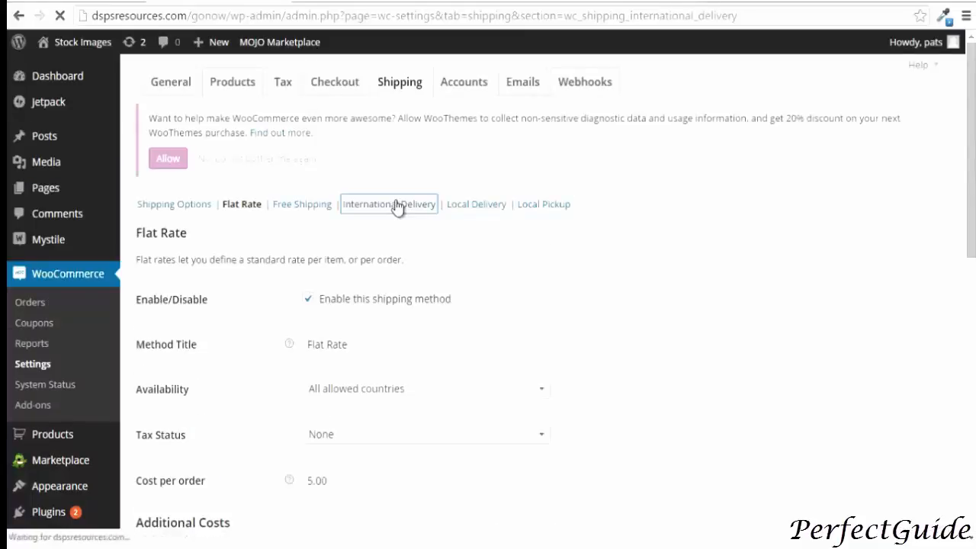
pyautogui.scroll(-3, 393, 214)
pyautogui.scroll(-1, 381, 215)
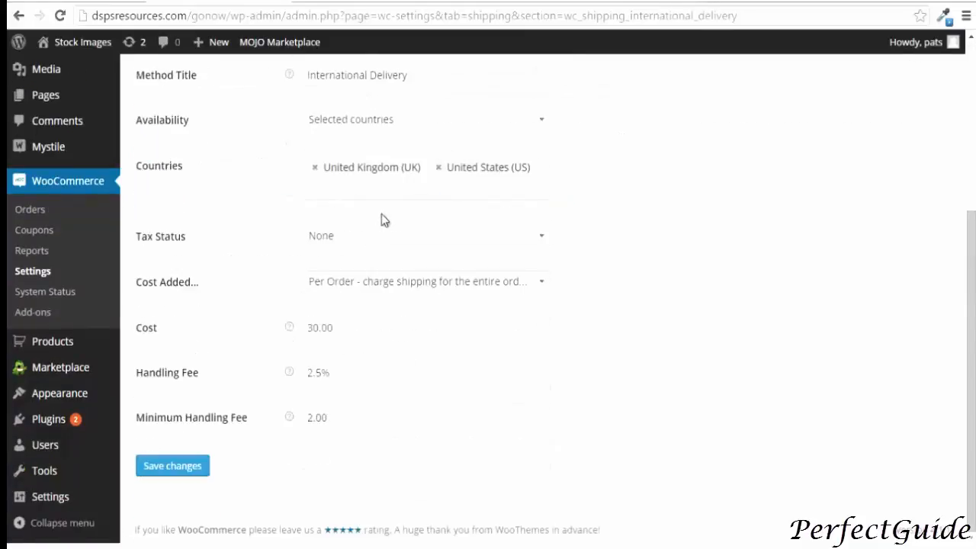